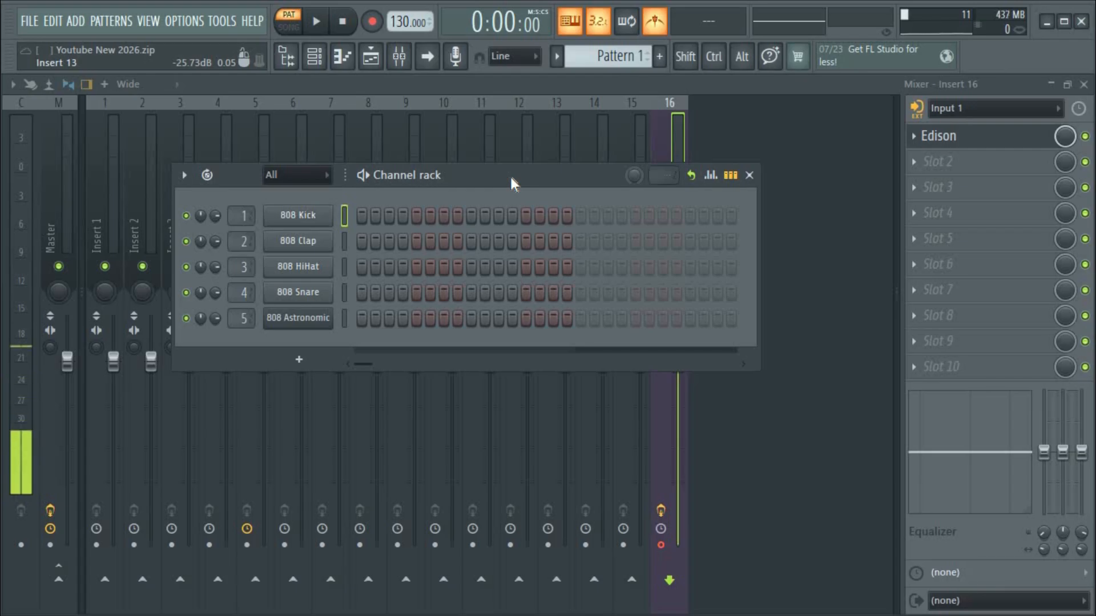
# Position the Channel rack holding the five 808 channels over the Mixer window.
pyautogui.moveTo(511, 179); pyautogui.dragTo(516, 172)
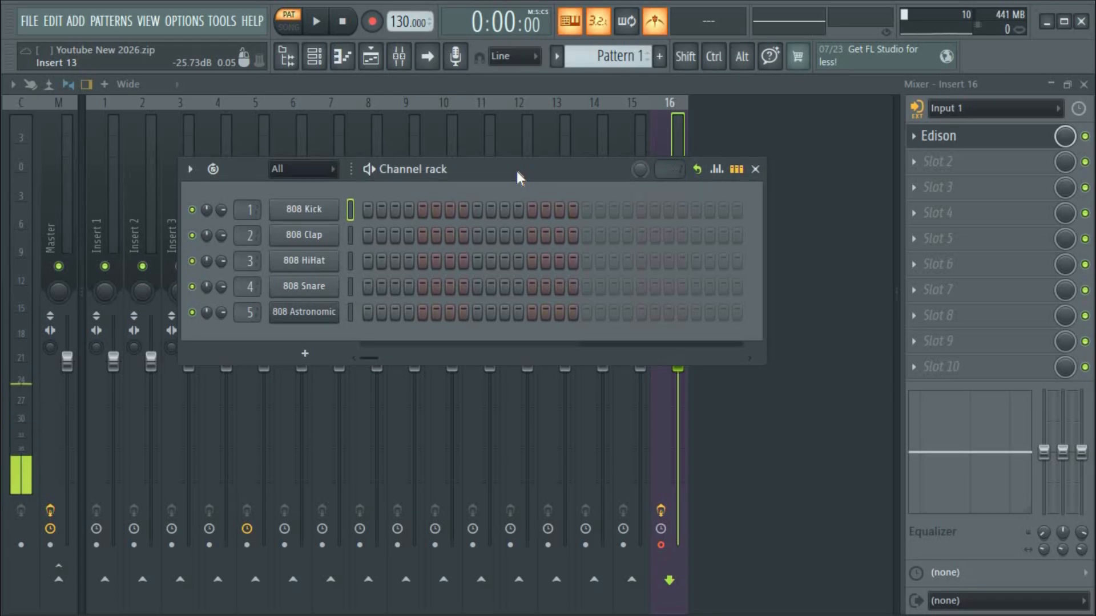
pyautogui.moveTo(516, 171)
pyautogui.mouseDown()
pyautogui.moveTo(531, 170)
pyautogui.moveTo(529, 187)
pyautogui.moveTo(507, 190)
pyautogui.moveTo(508, 170)
pyautogui.mouseUp()
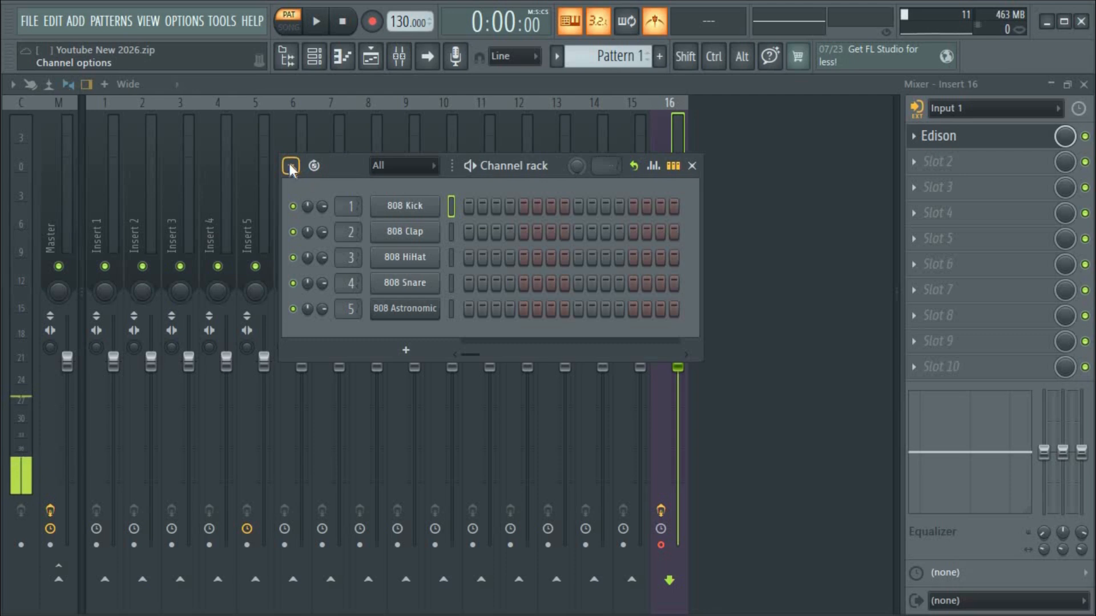
pyautogui.click(292, 166)
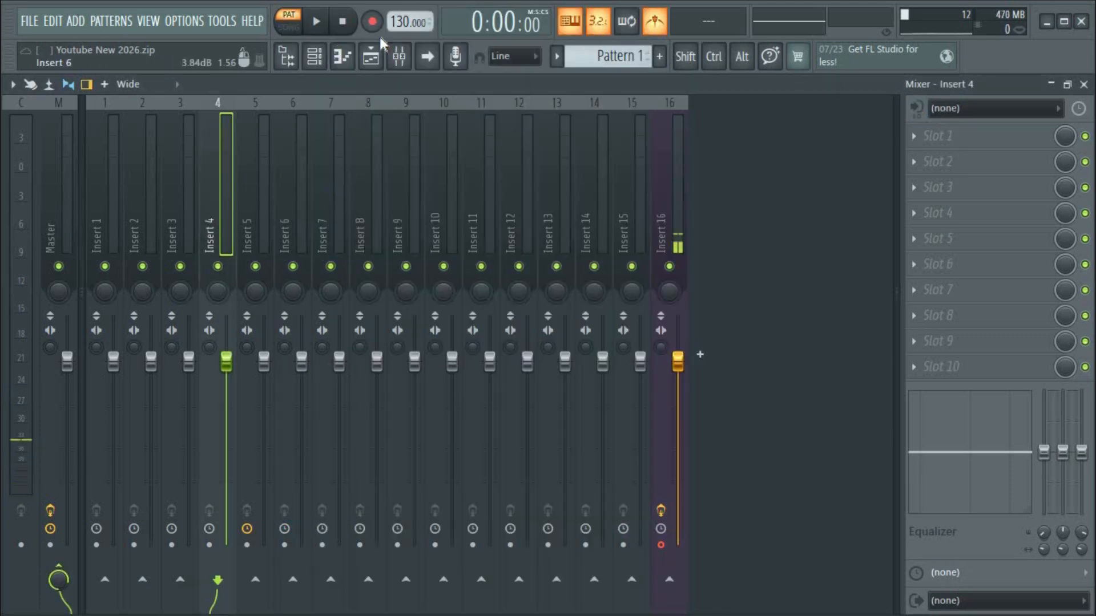
pyautogui.click(323, 56)
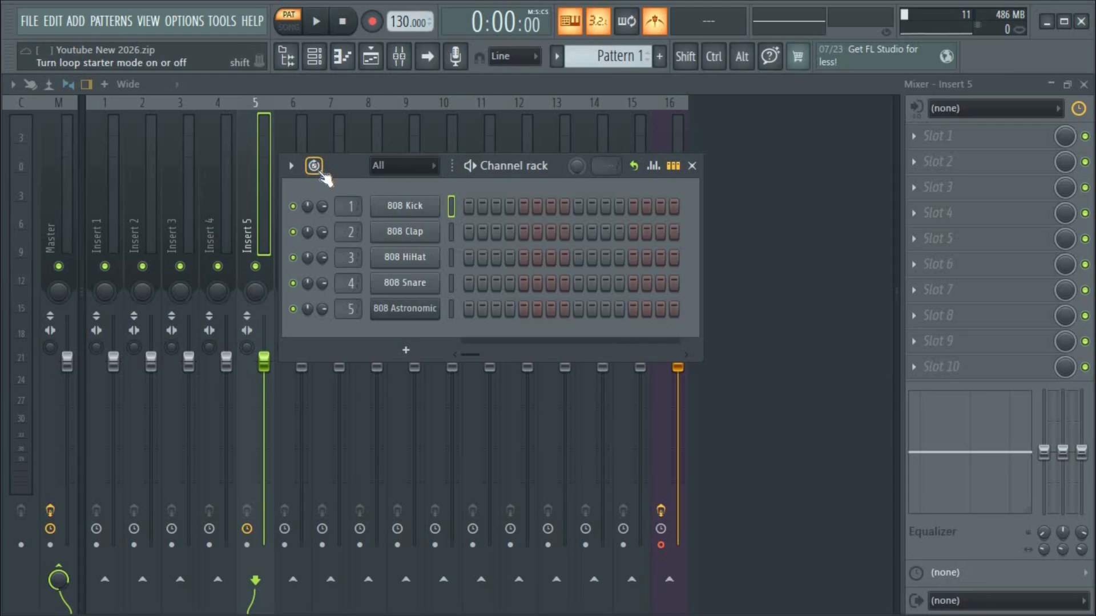
pyautogui.click(316, 168)
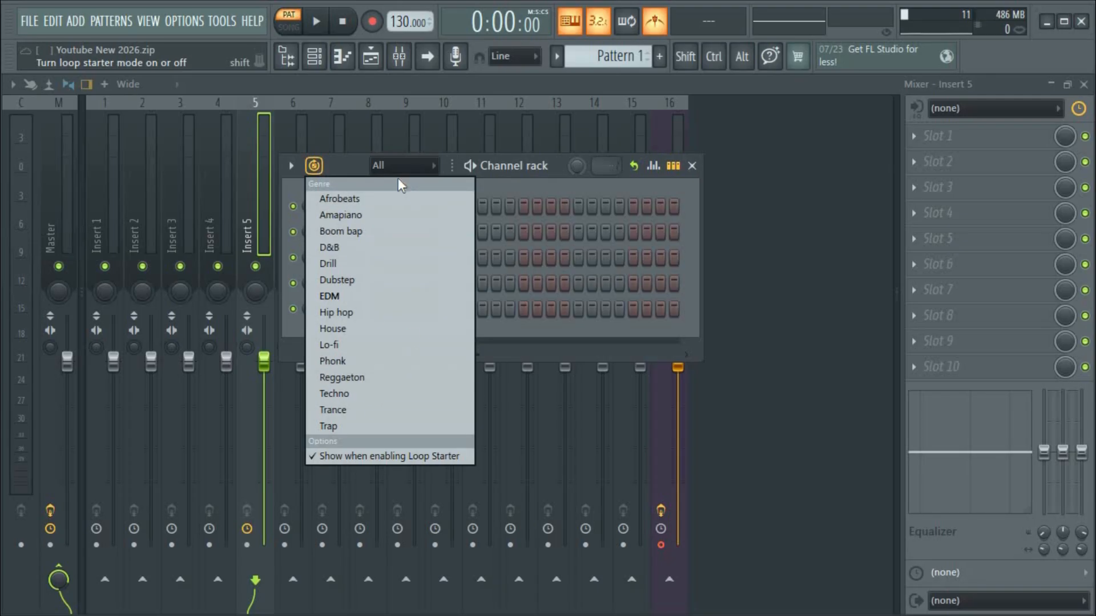
pyautogui.click(350, 167)
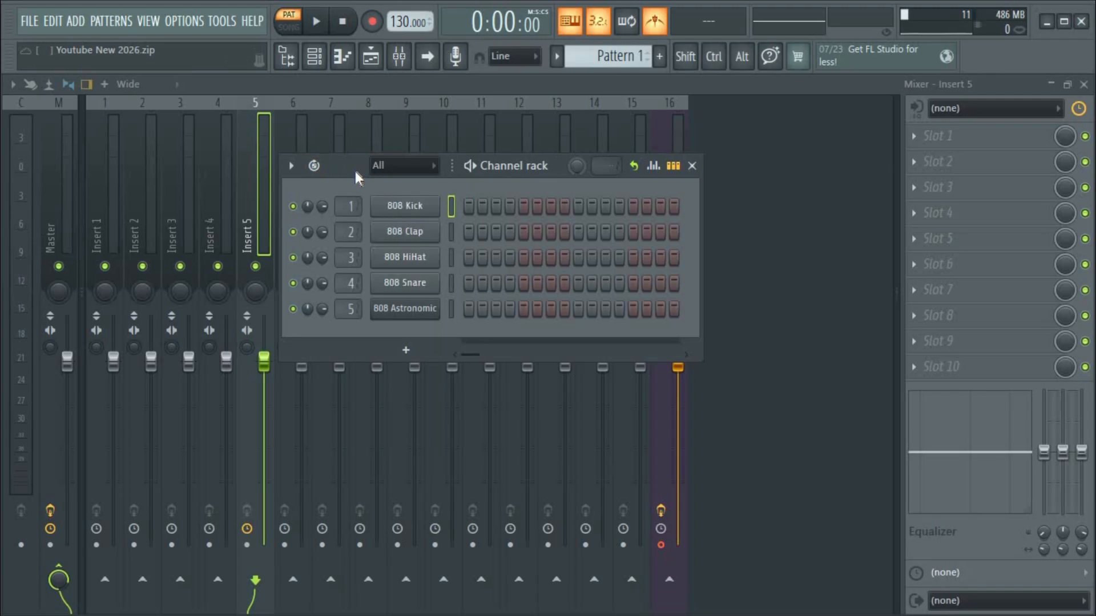
pyautogui.click(400, 170)
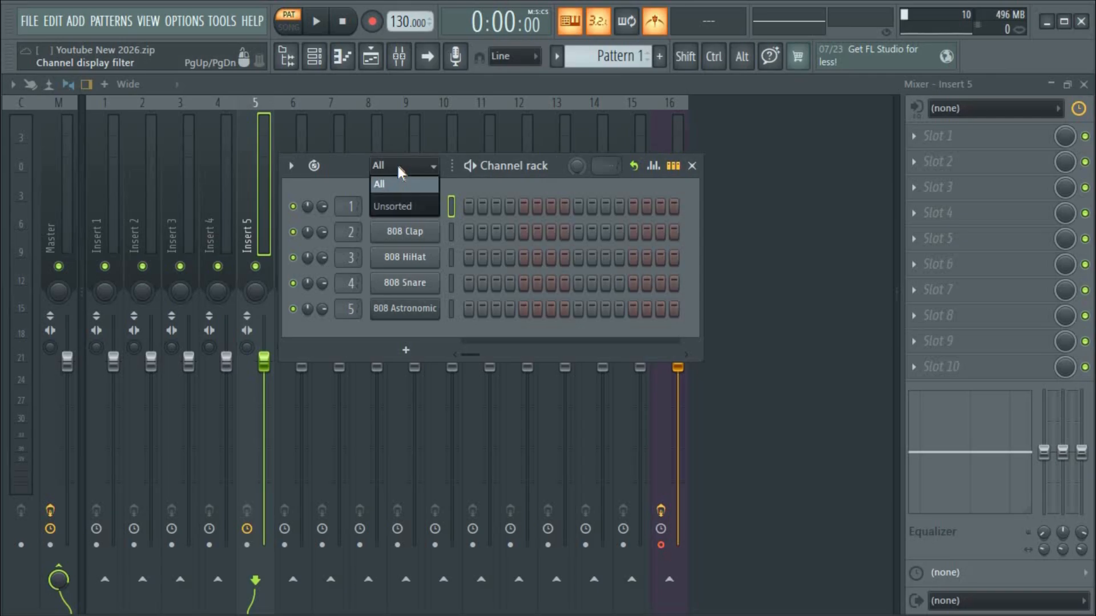
pyautogui.click(400, 172)
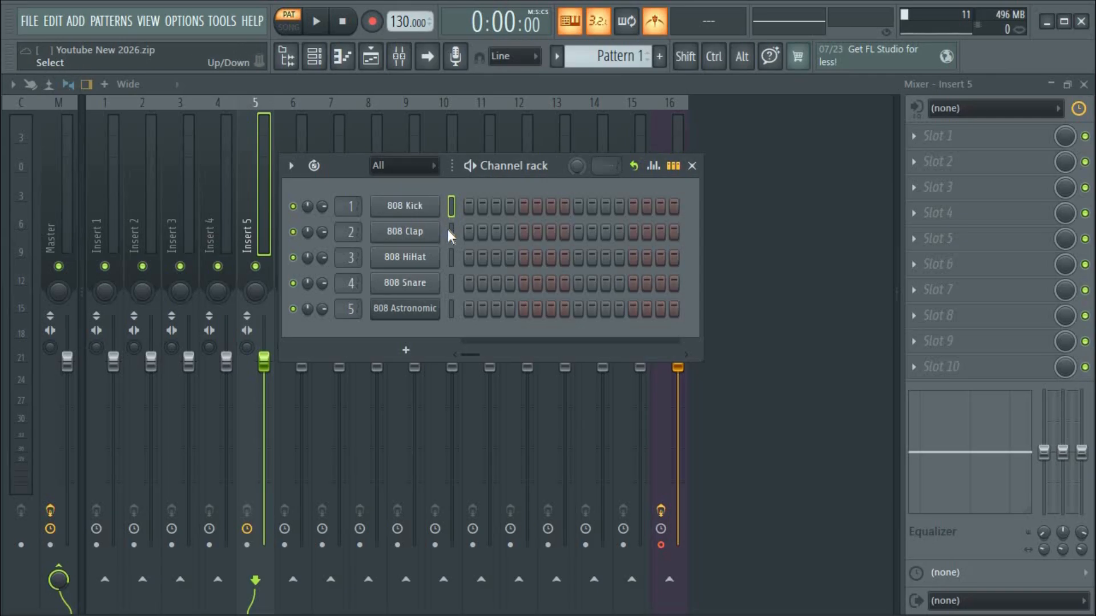
# Group the selected 808 Kick, Clap and HiHat channels under the name DRUMS.
pyautogui.click(291, 165)
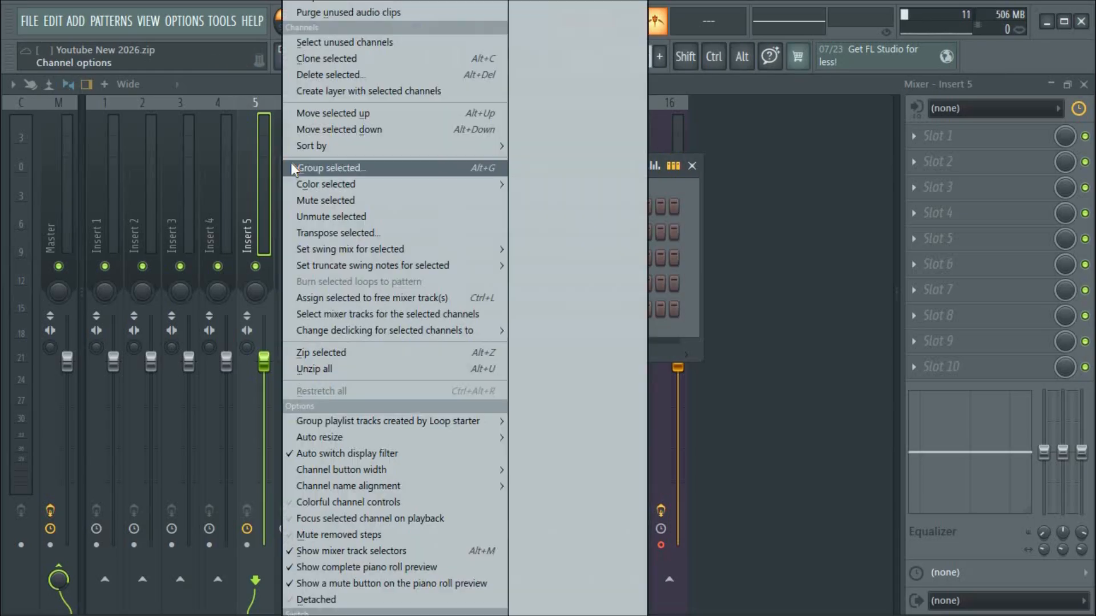
pyautogui.click(368, 170)
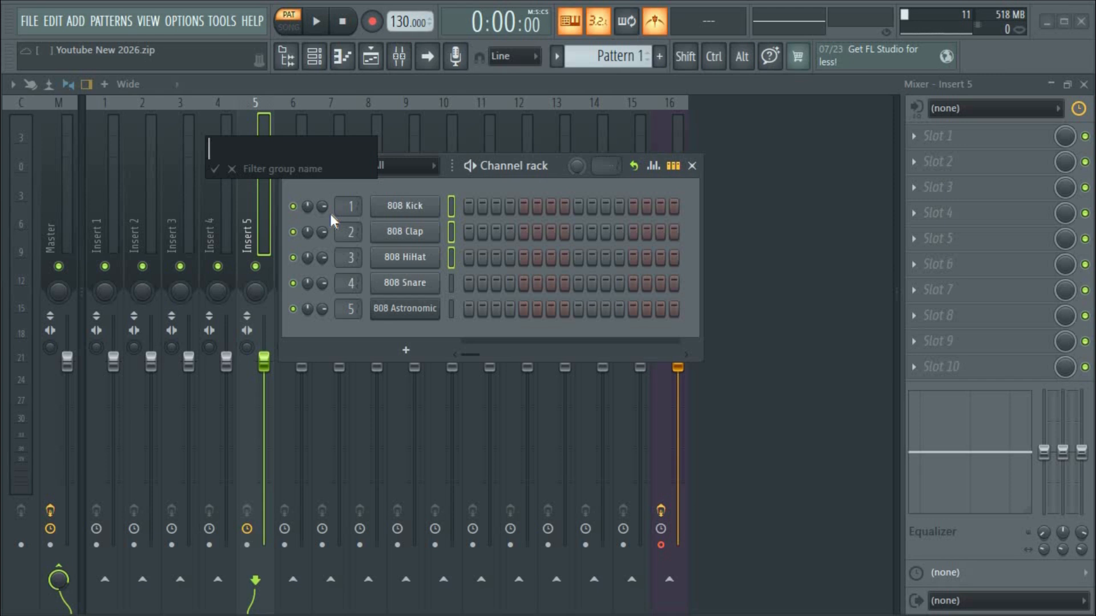
pyautogui.write('DRUMS')
pyautogui.press('Return')
pyautogui.click(427, 167)
# Switch the channel filter between Unsorted and All, ending on All, then play Pattern 1.
pyautogui.click(427, 167)
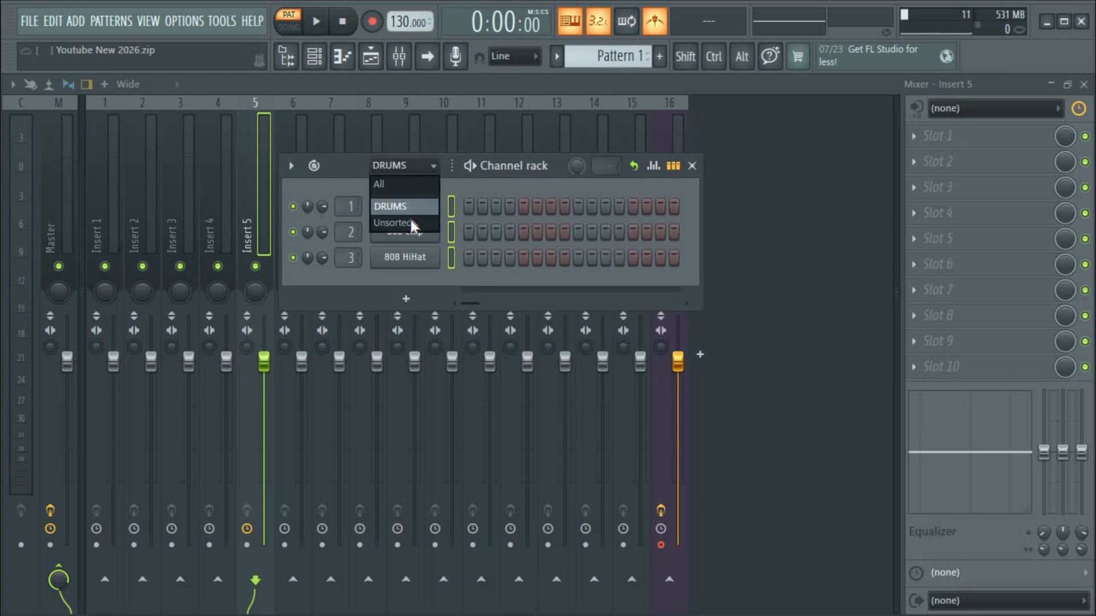
pyautogui.click(400, 224)
pyautogui.scroll(1, 403, 170)
pyautogui.click(404, 169)
pyautogui.click(406, 223)
pyautogui.click(406, 168)
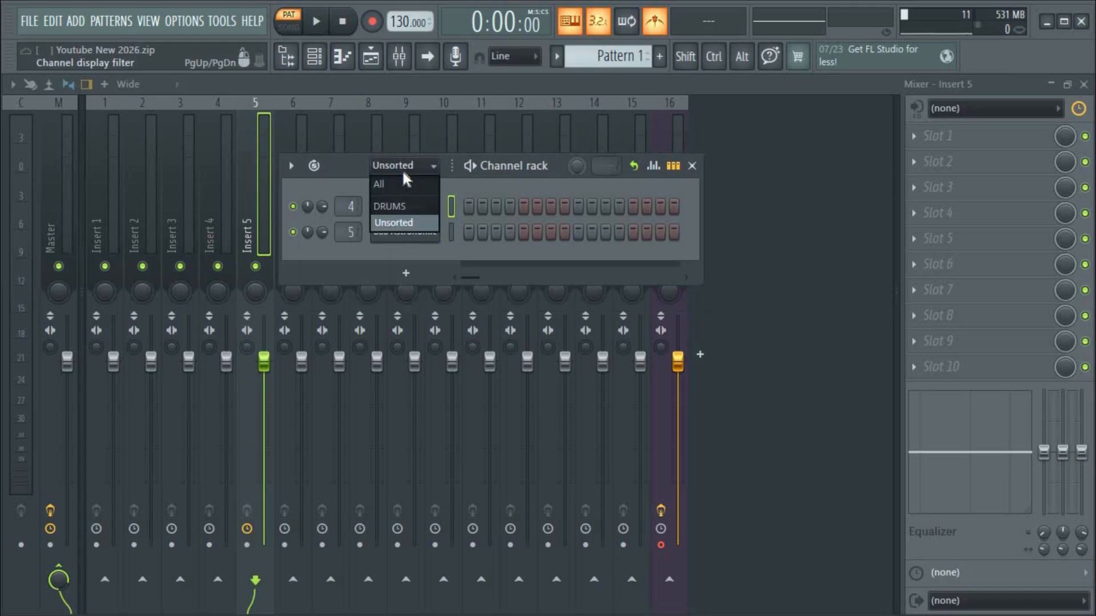
pyautogui.click(404, 182)
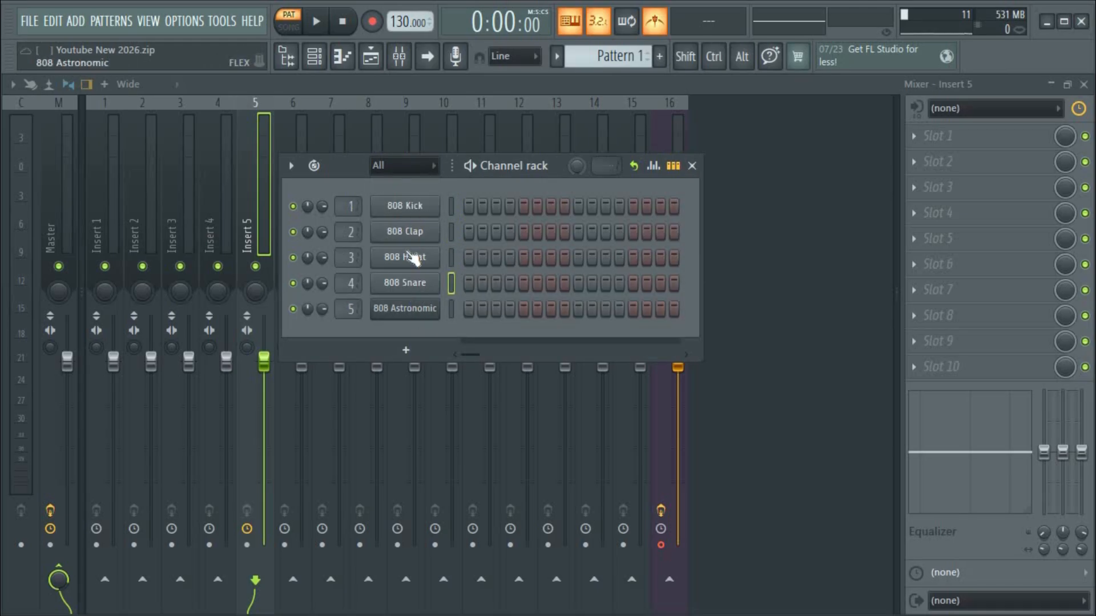
pyautogui.click(399, 166)
pyautogui.click(407, 224)
pyautogui.click(416, 165)
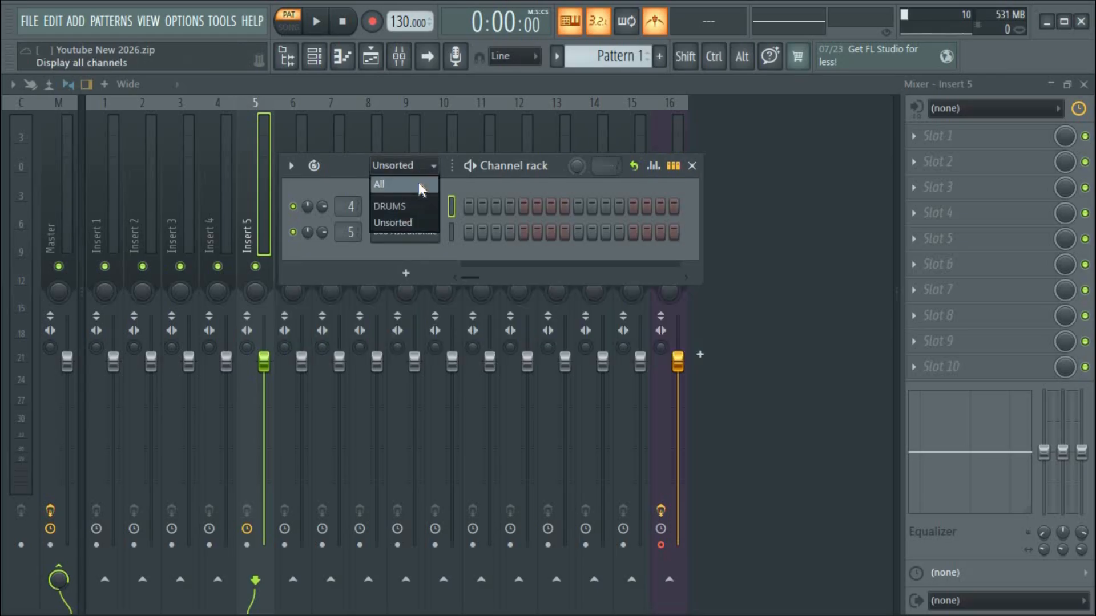
pyautogui.click(378, 183)
pyautogui.click(470, 166)
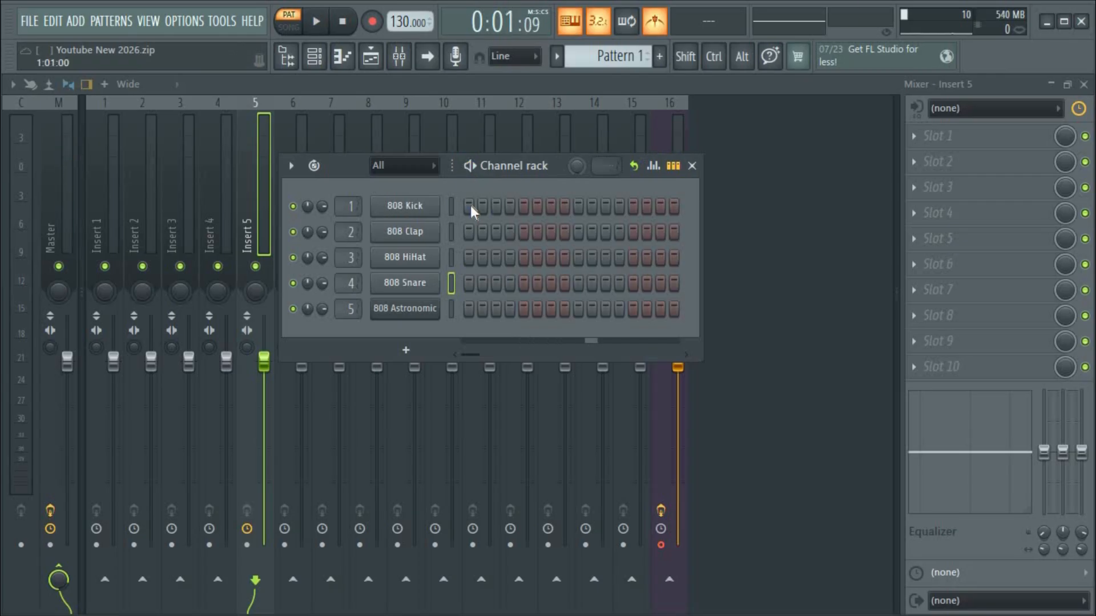
# Fill every fourth step of 808 Kick and play the pattern to hear it.
pyautogui.click(407, 212)
pyautogui.rightClick(409, 214)
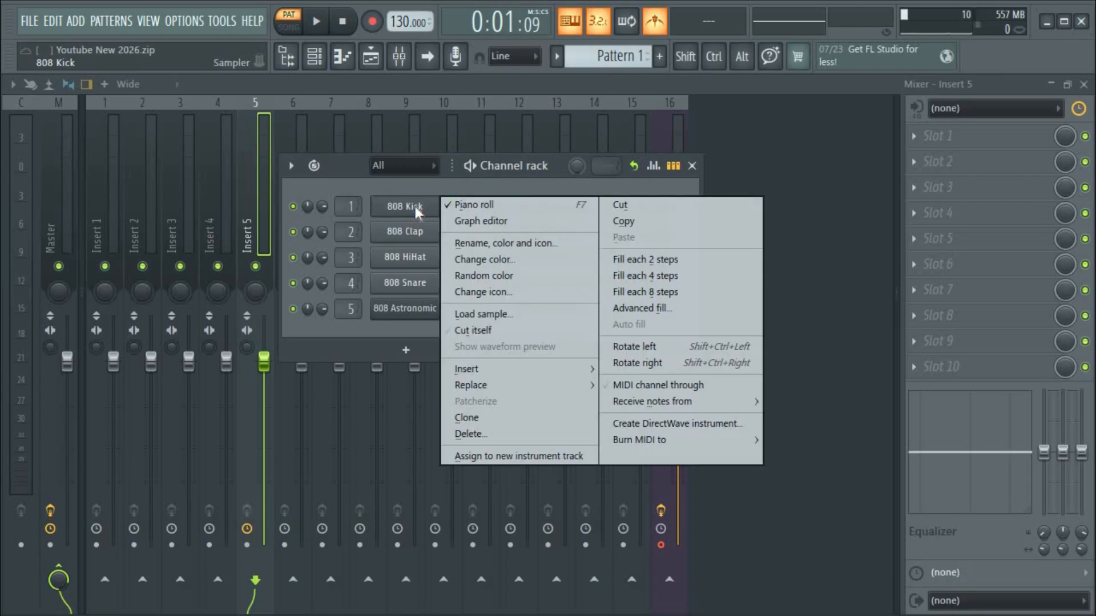
pyautogui.click(645, 282)
pyautogui.press('space')
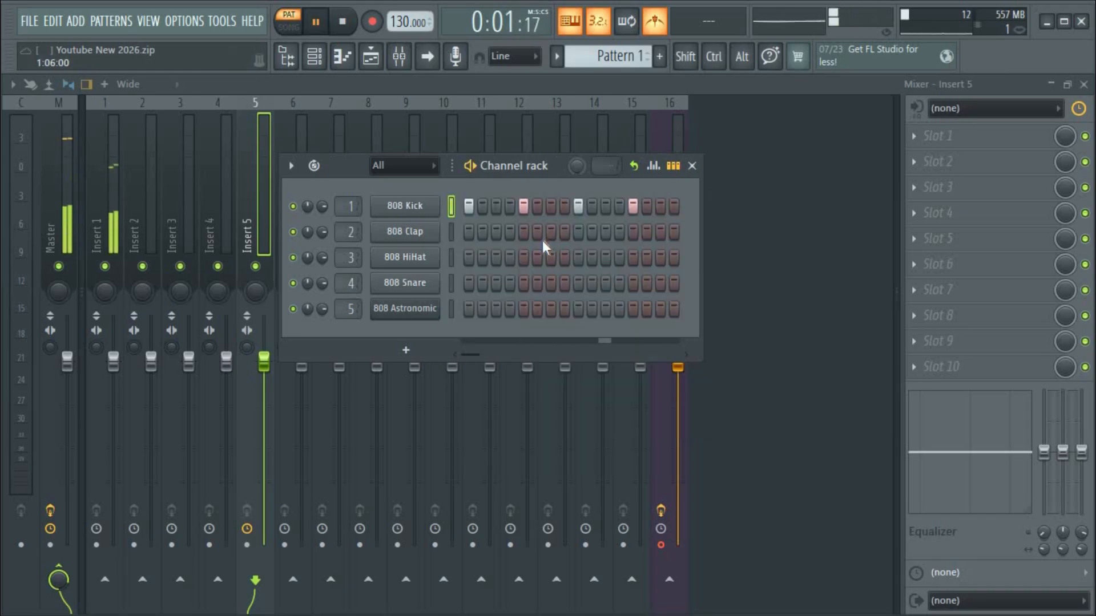
pyautogui.press('space')
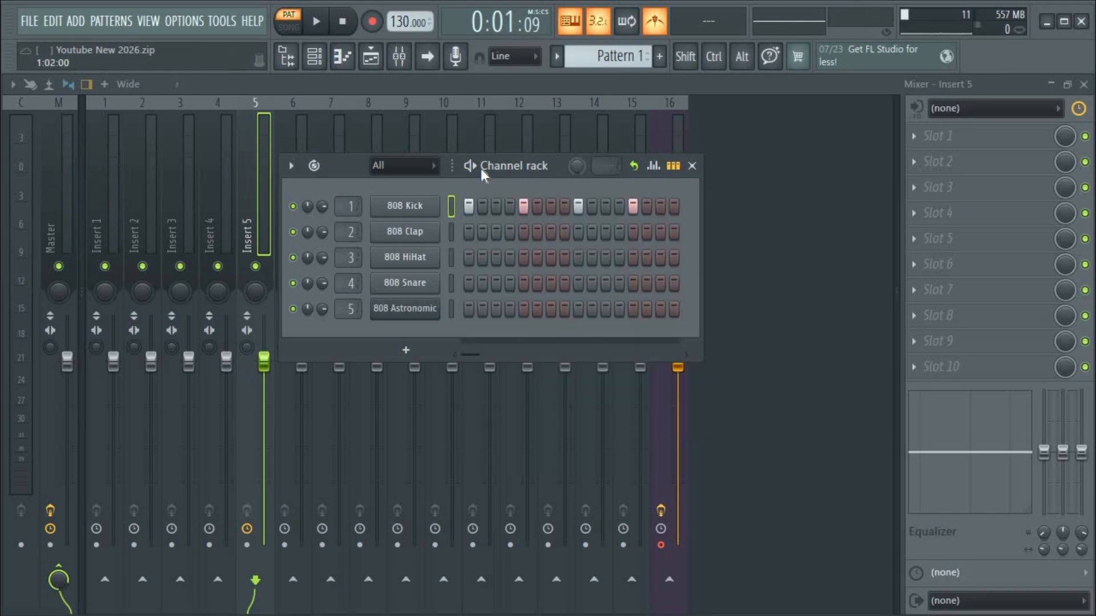
# Open the 808 Clap channel in the piano roll.
pyautogui.rightClick(413, 208)
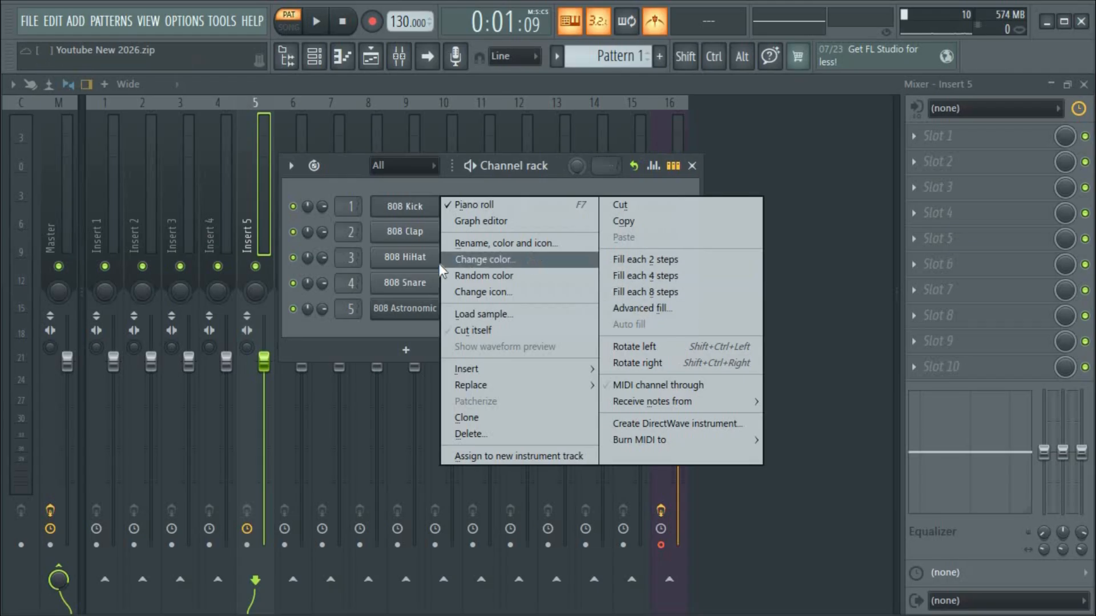
pyautogui.click(406, 256)
pyautogui.rightClick(405, 256)
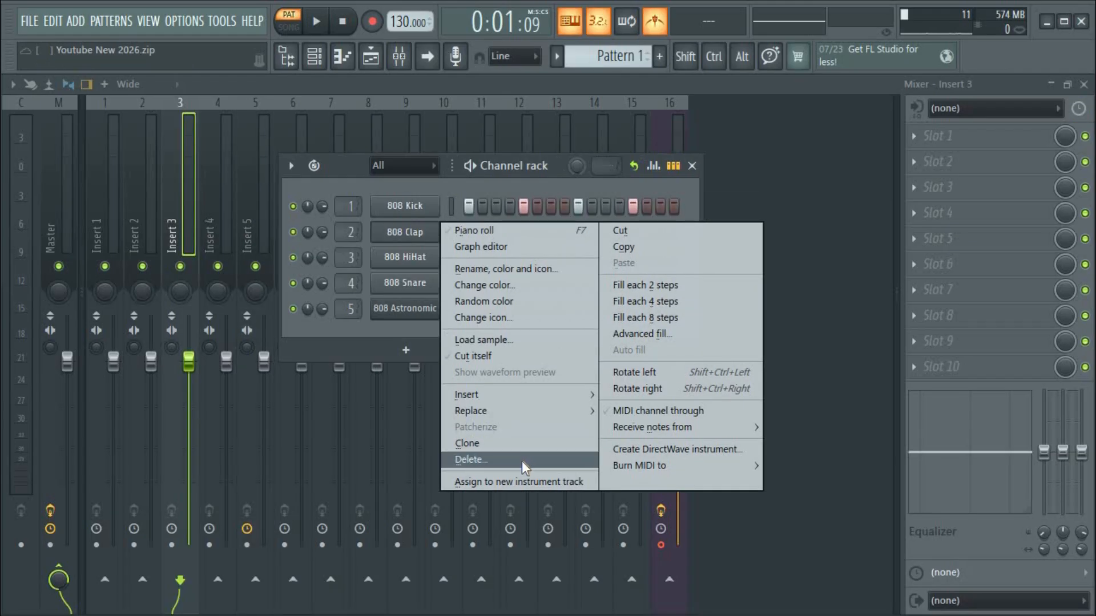
pyautogui.click(404, 230)
pyautogui.rightClick(404, 231)
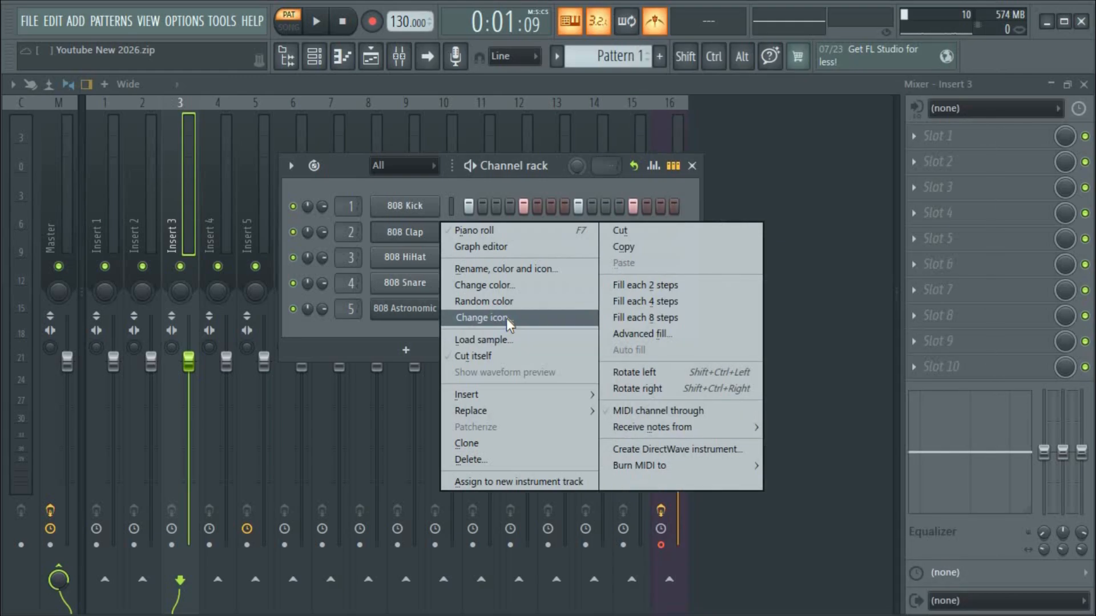
pyautogui.click(501, 232)
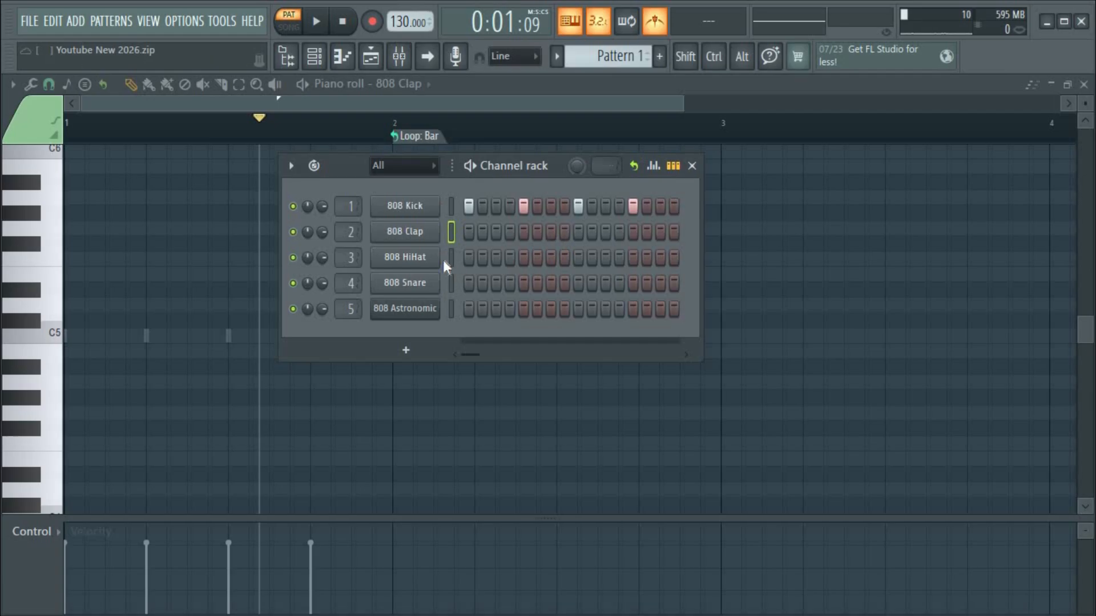
# Leave 808 Clap hitting only step 13, then select the HiHat and Kick channels in turn.
pyautogui.click(523, 232)
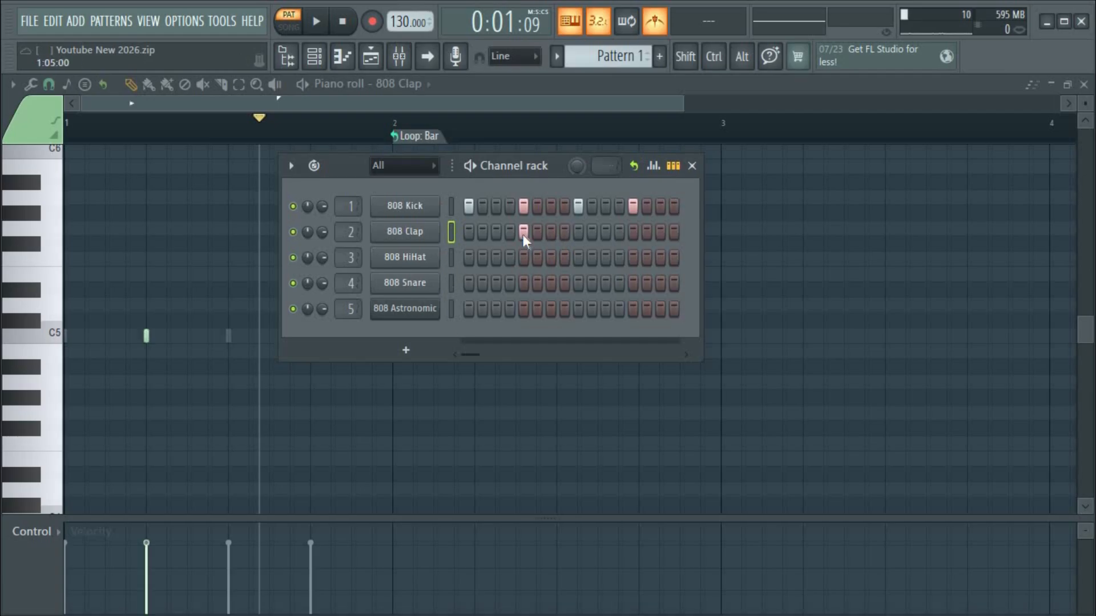
pyautogui.click(633, 237)
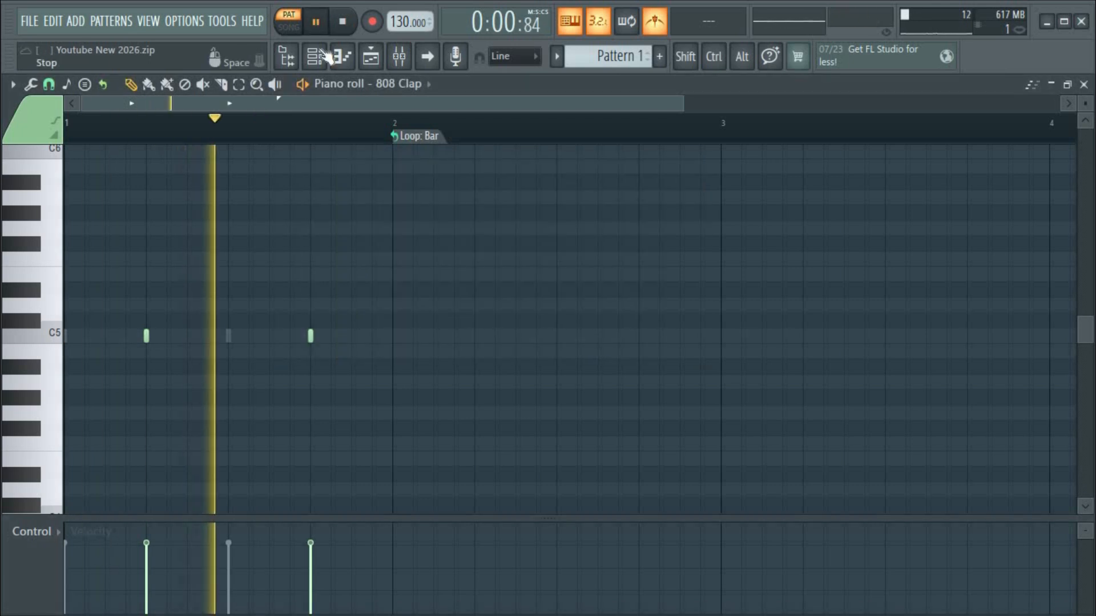
pyautogui.click(337, 56)
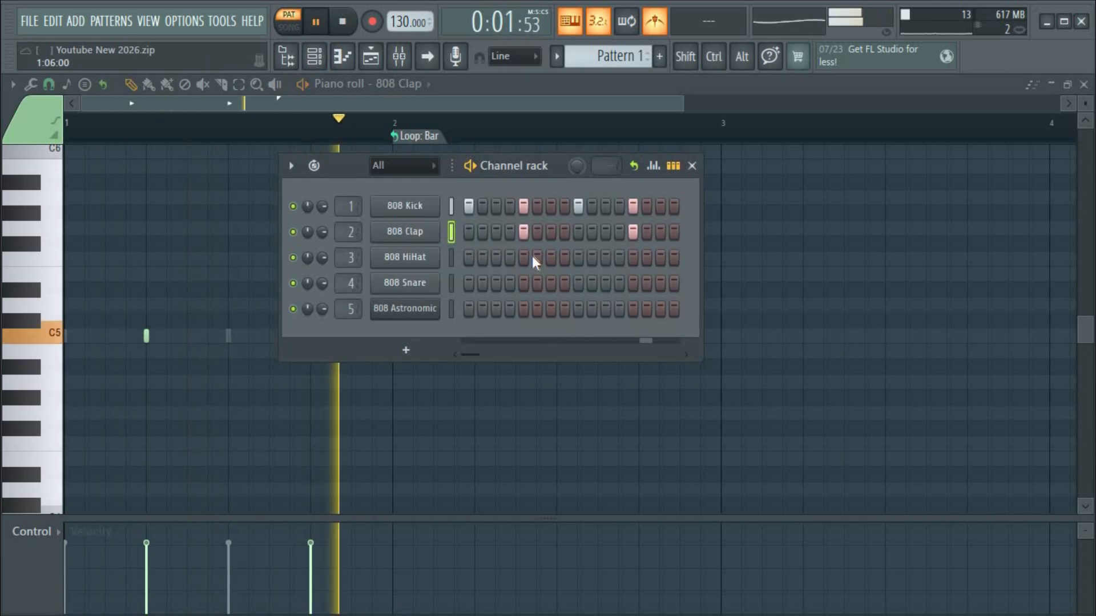
pyautogui.press('space')
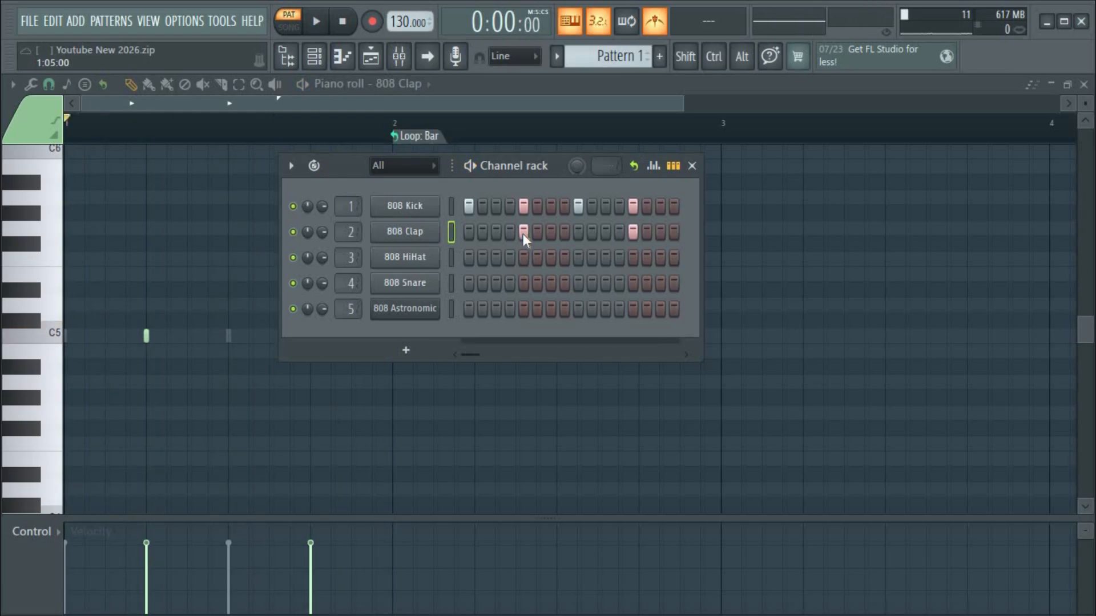
pyautogui.click(522, 231)
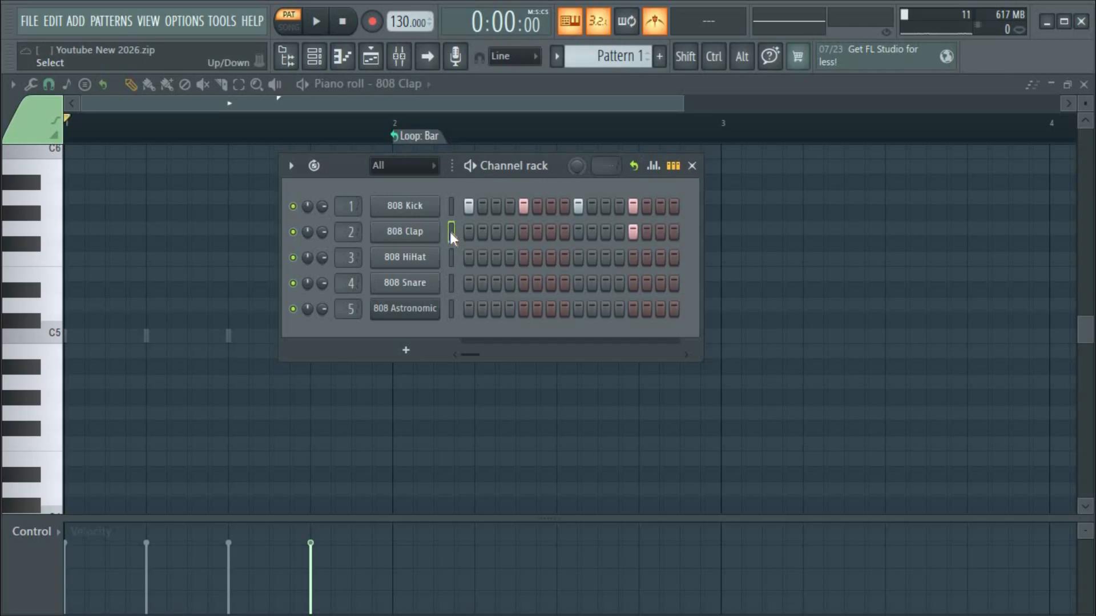
pyautogui.click(451, 258)
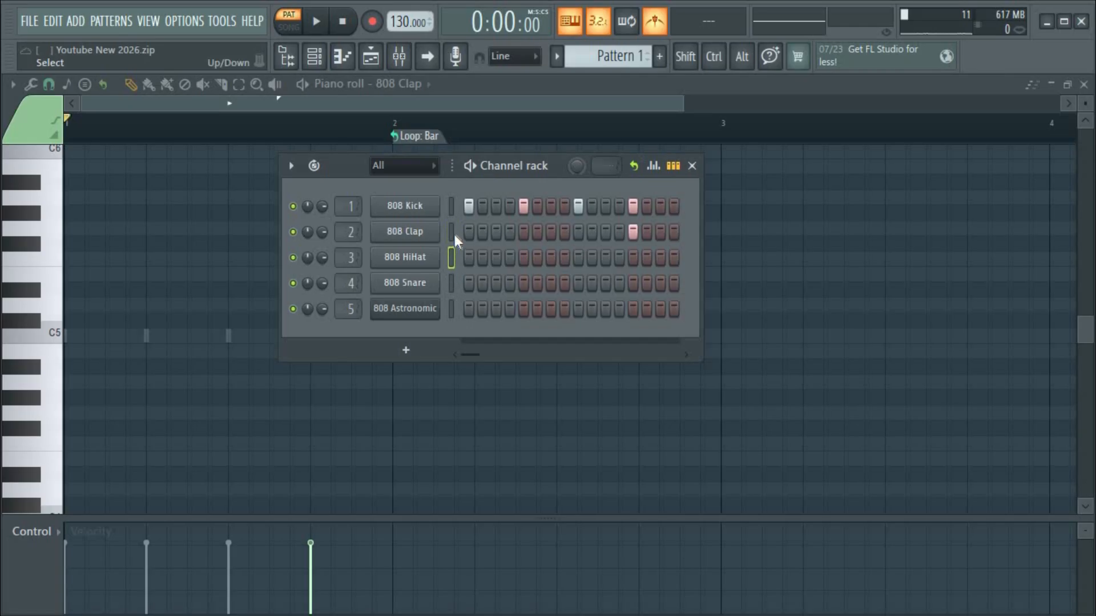
pyautogui.click(450, 202)
# Build a selection of 808 HiHat, Astronomic, Snare and Kick, excluding 808 Clap.
pyautogui.moveTo(449, 256); pyautogui.dragTo(451, 188)
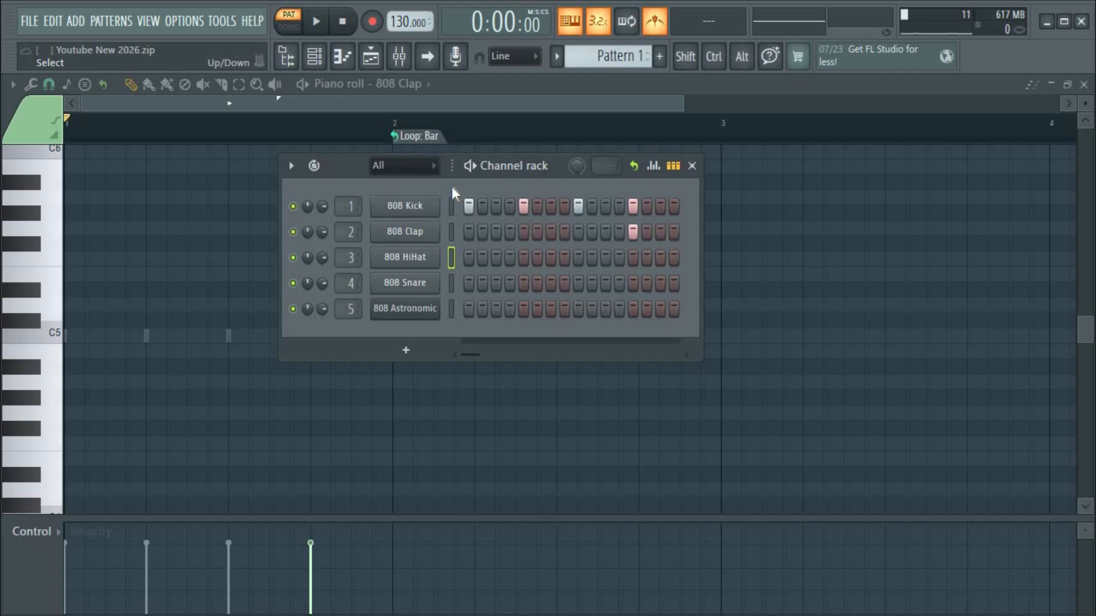
pyautogui.doubleClick(451, 259)
pyautogui.doubleClick(451, 259)
pyautogui.click(452, 257)
pyautogui.keyDown('shift'); pyautogui.click(451, 310); pyautogui.keyUp('shift')
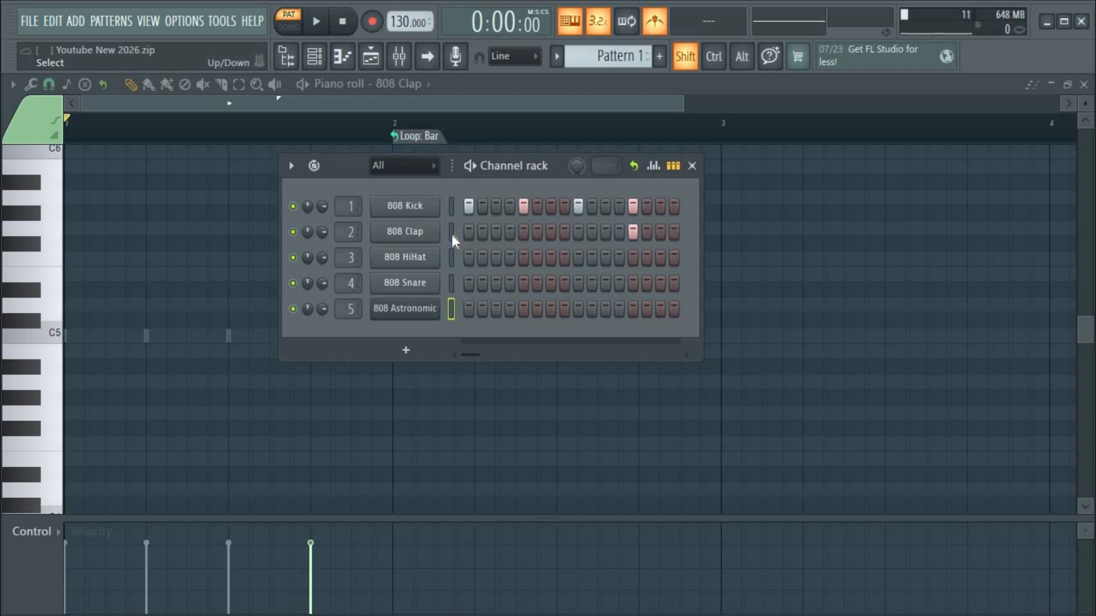
pyautogui.keyDown('shift'); pyautogui.click(451, 282); pyautogui.keyUp('shift')
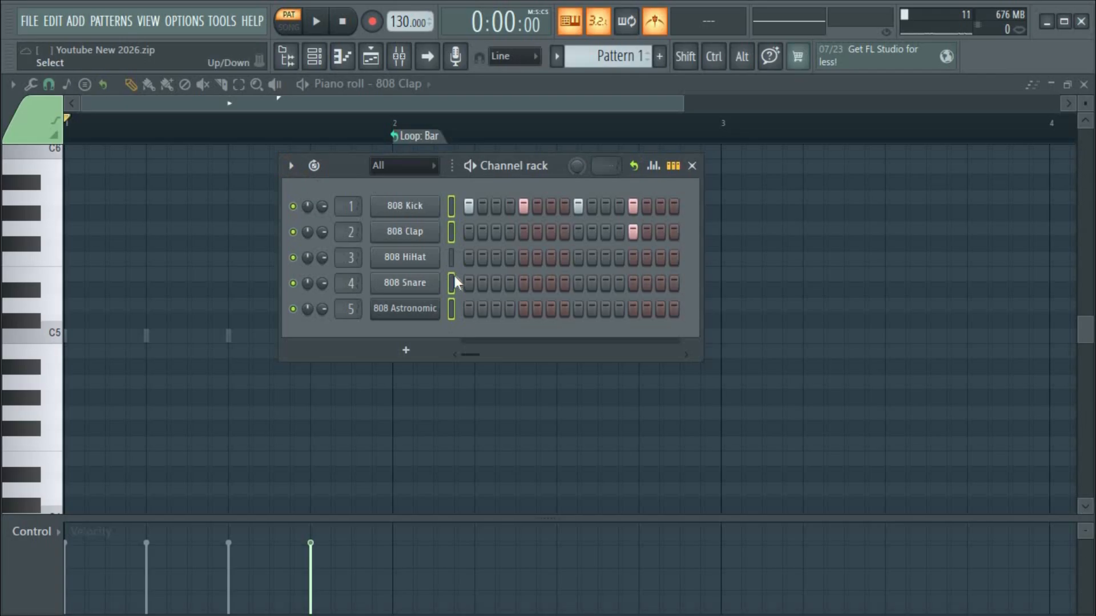
pyautogui.keyDown('shift'); pyautogui.click(451, 258); pyautogui.keyUp('shift')
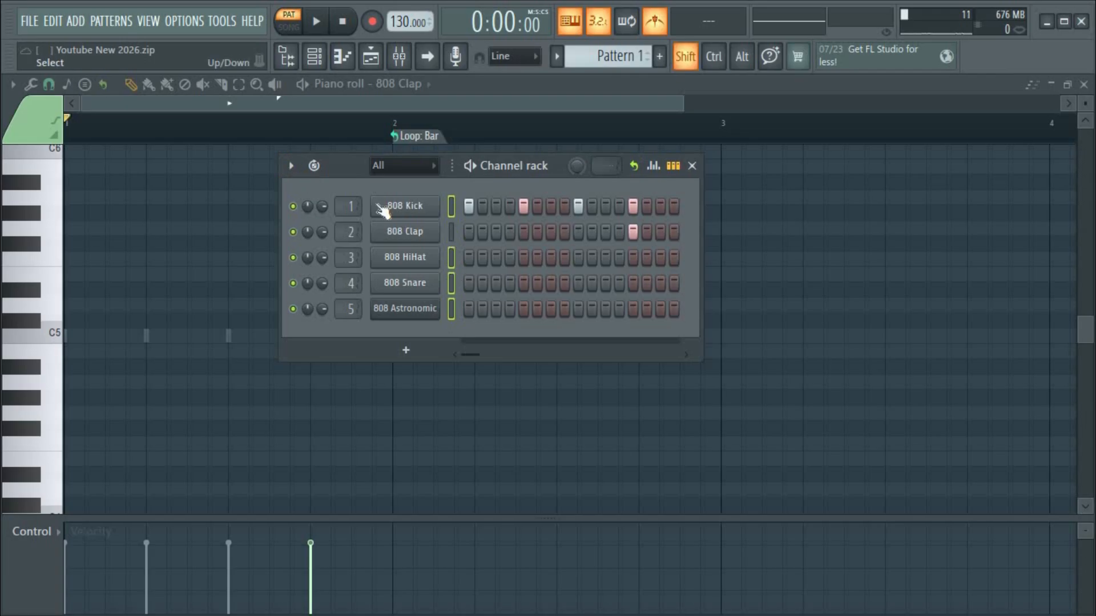
# Browse the channel options' Sort by menu, close it unused, and select only 808 HiHat.
pyautogui.click(290, 166)
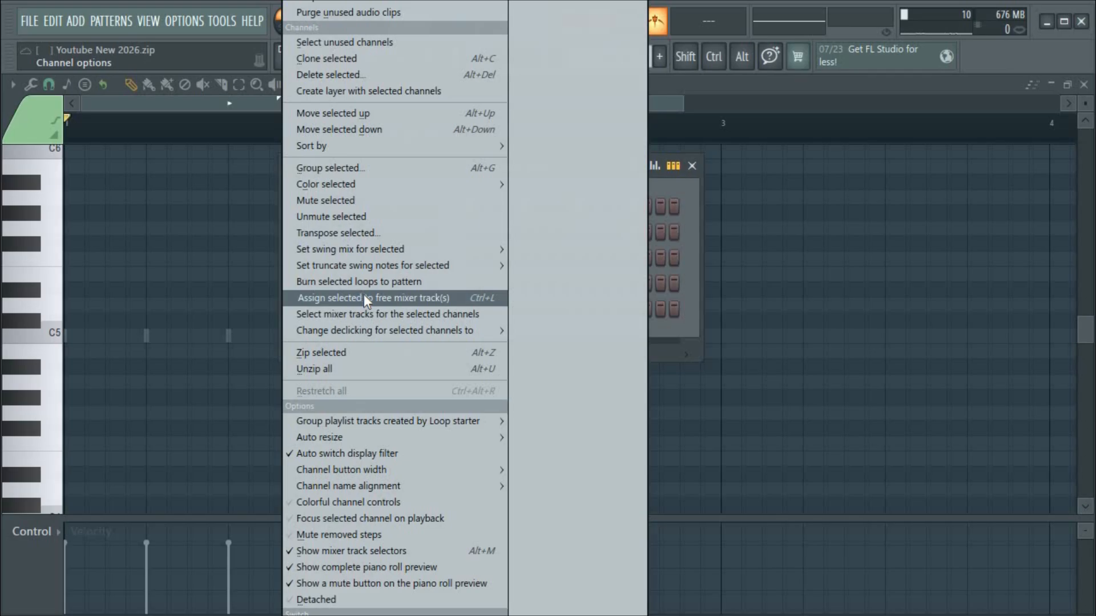
pyautogui.moveTo(382, 331)
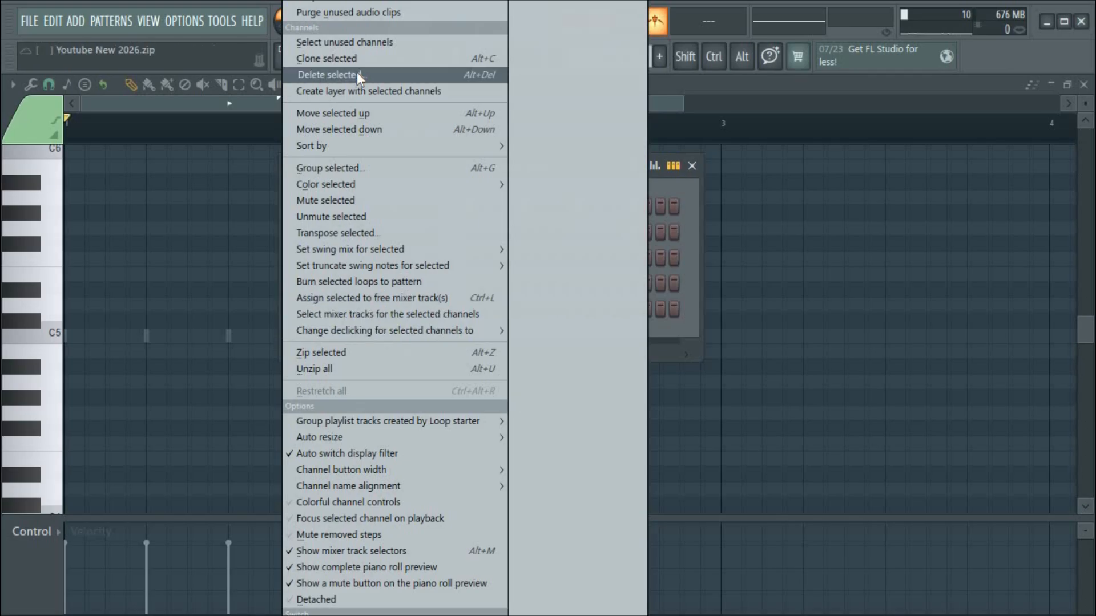
pyautogui.moveTo(490, 146)
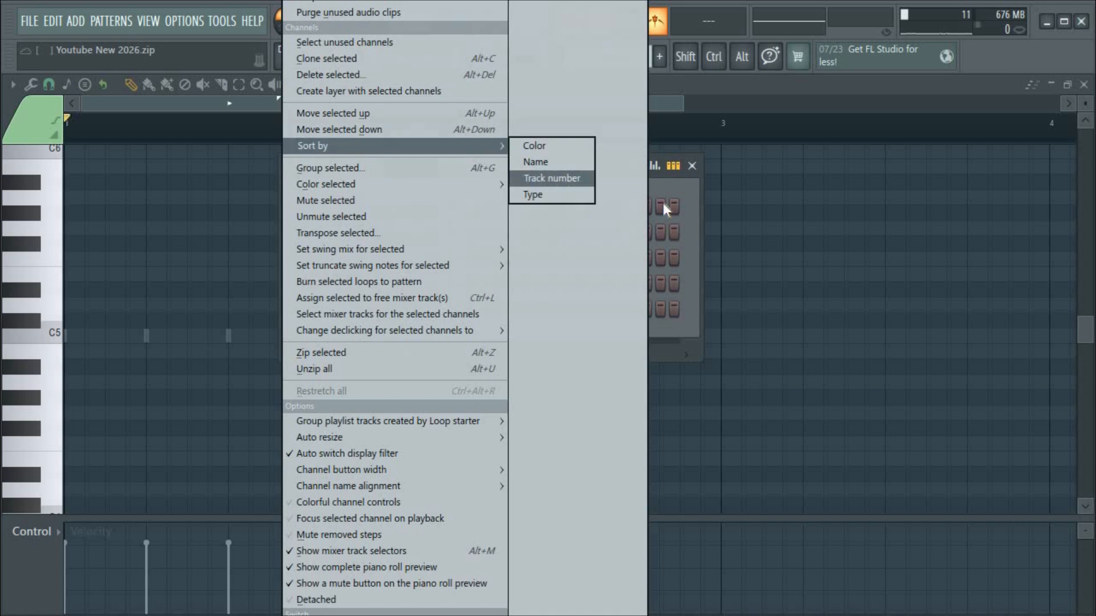
pyautogui.click(698, 256)
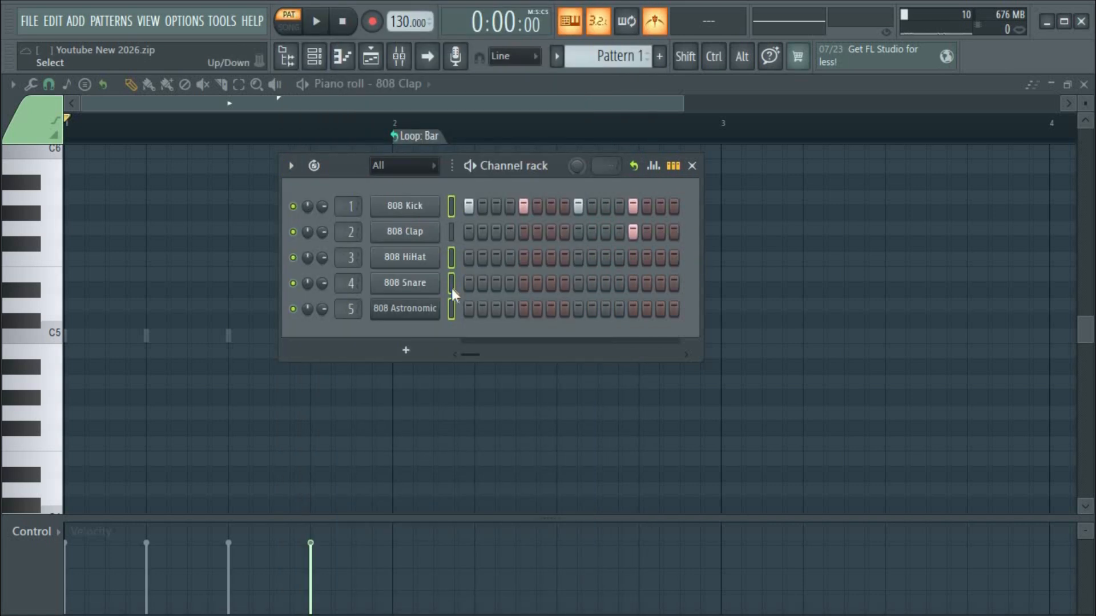
pyautogui.click(451, 258)
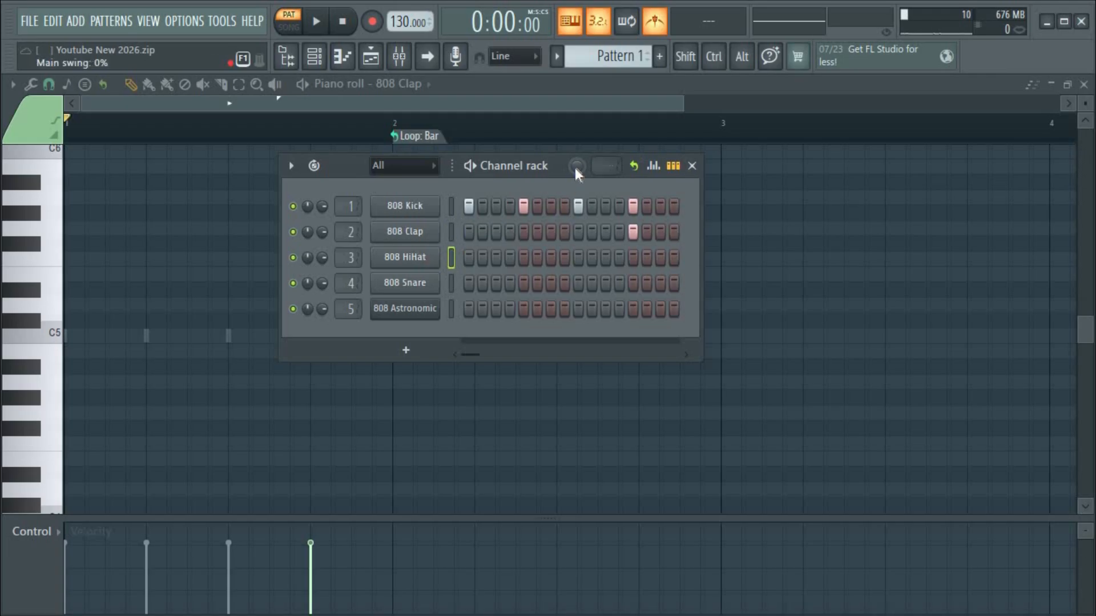
# Fill every second step of 808 HiHat (1, 3, 5 … 15) and play the pattern.
pyautogui.rightClick(416, 260)
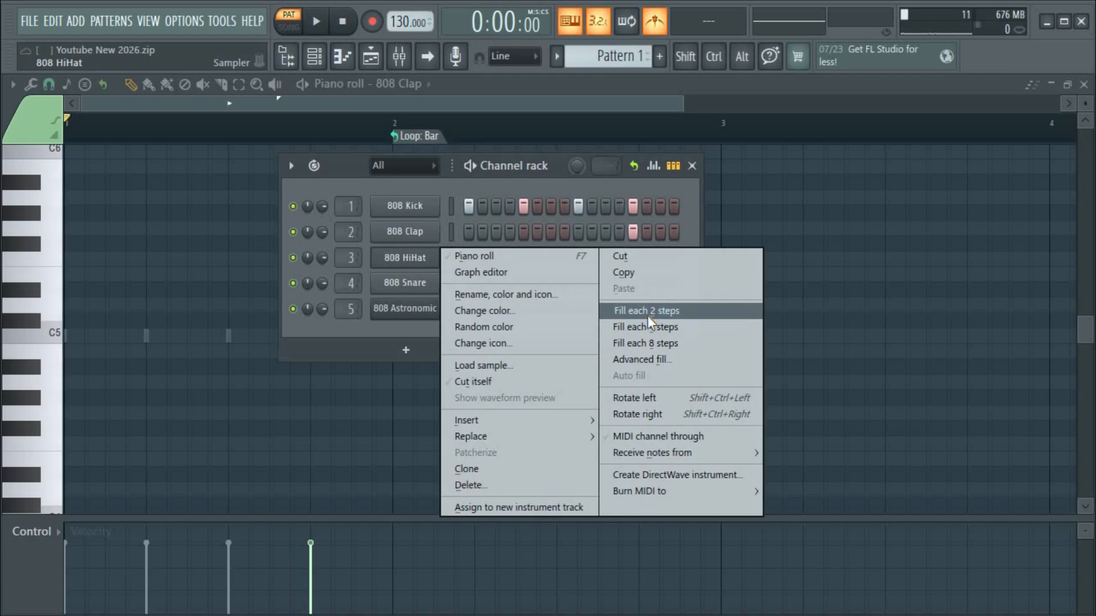
pyautogui.click(647, 316)
pyautogui.press('space')
pyautogui.press('space')
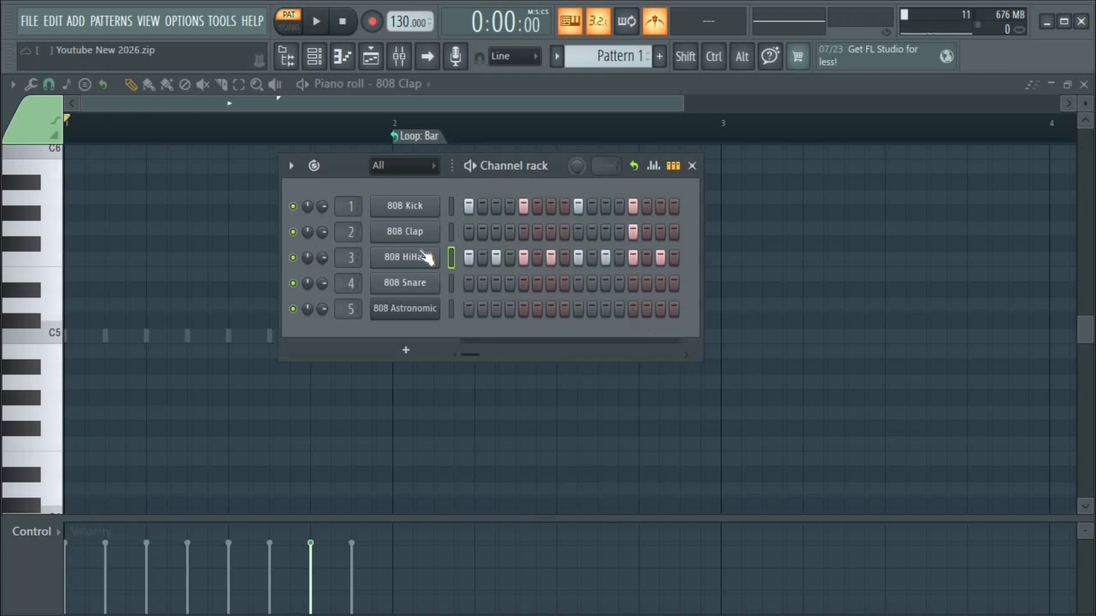
pyautogui.rightClick(409, 255)
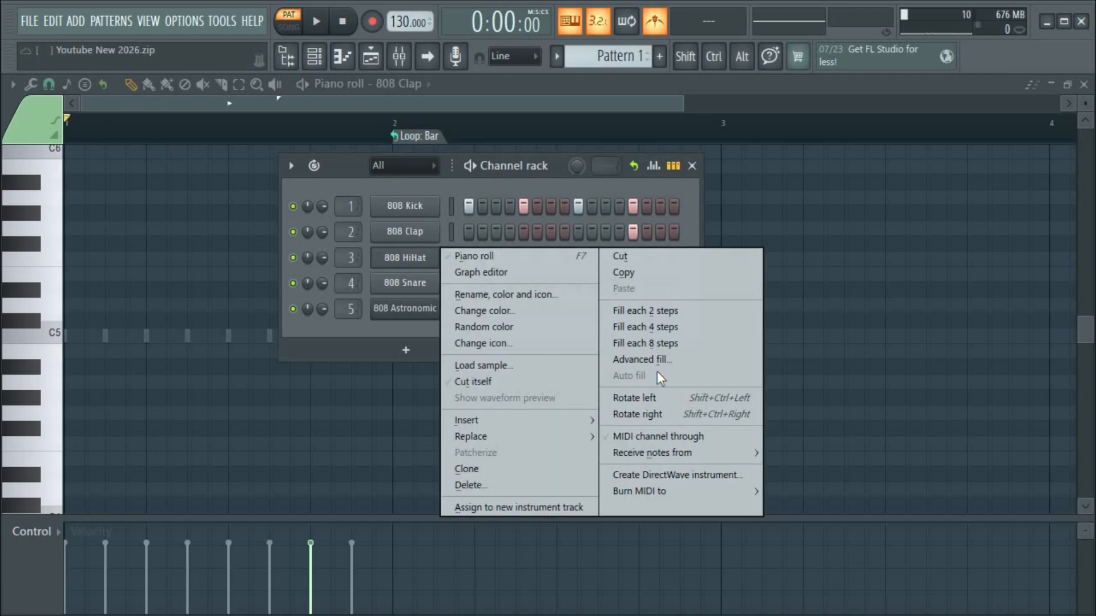
pyautogui.click(659, 311)
pyautogui.press('space')
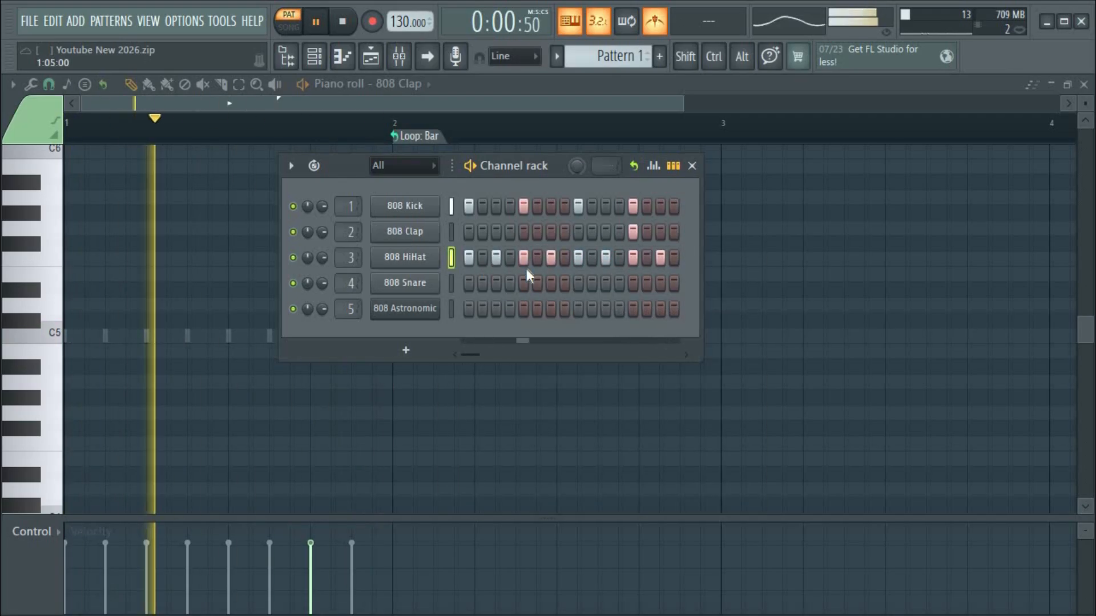
pyautogui.press('space')
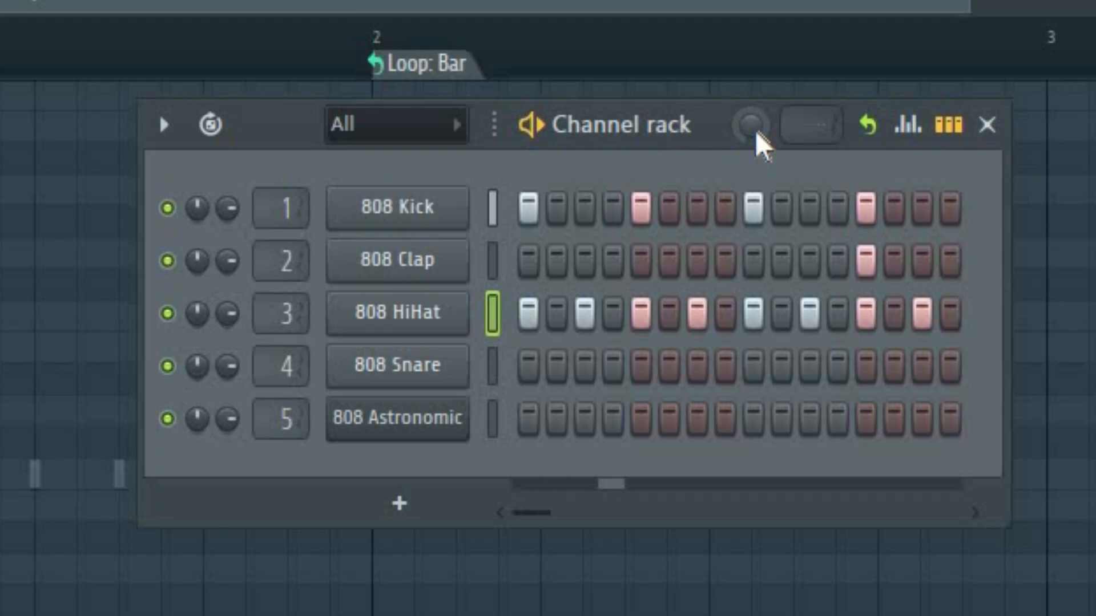
# Compare the drum pattern at 0% and 100% main swing during playback.
pyautogui.press('space')
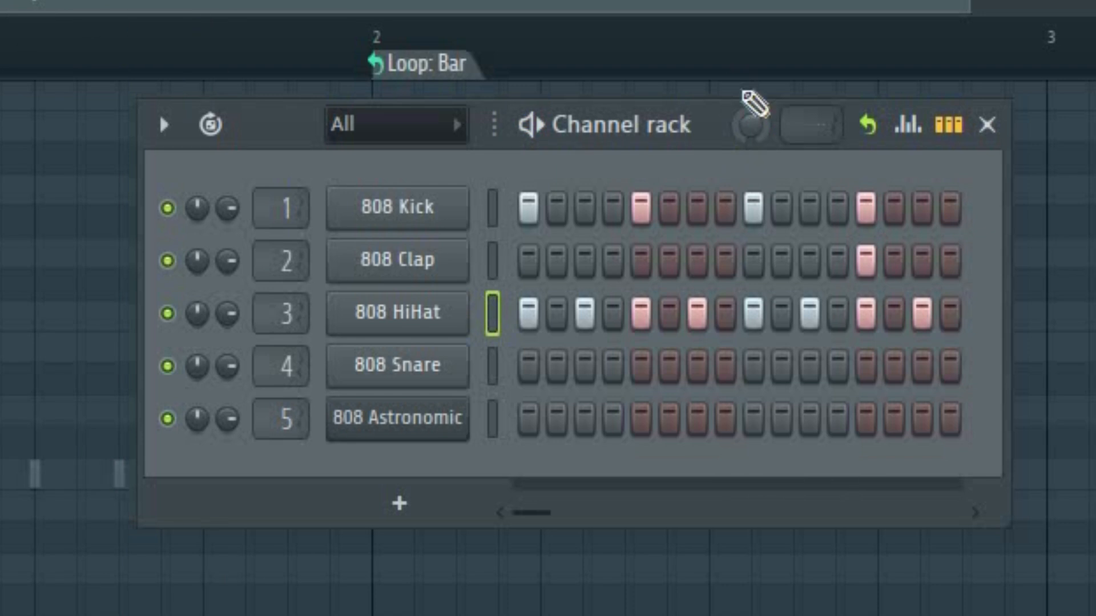
pyautogui.moveTo(743, 133); pyautogui.dragTo(742, 68)
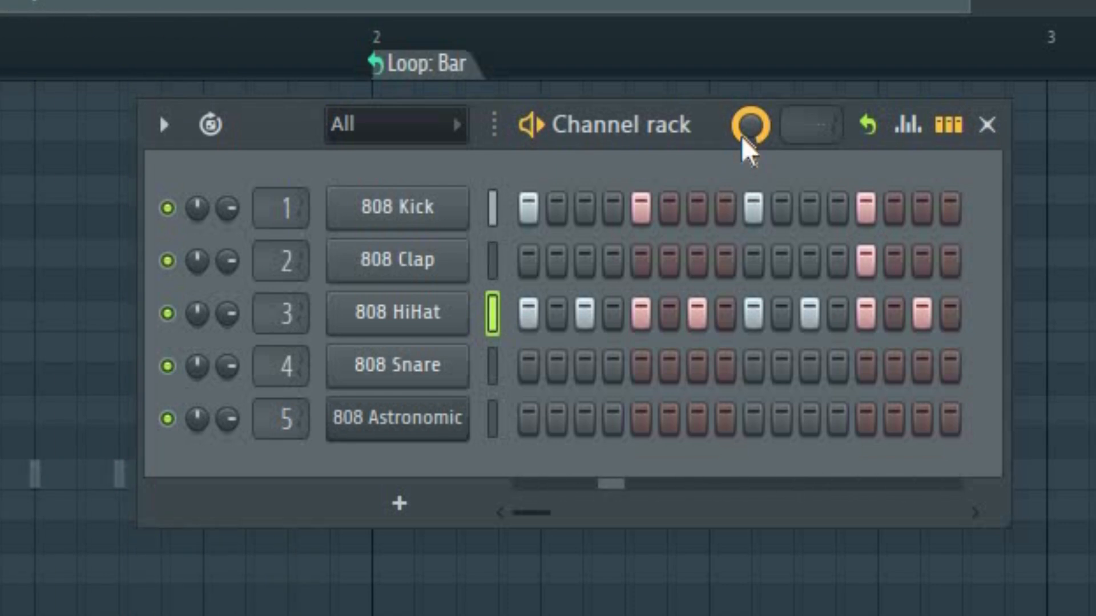
pyautogui.press('space')
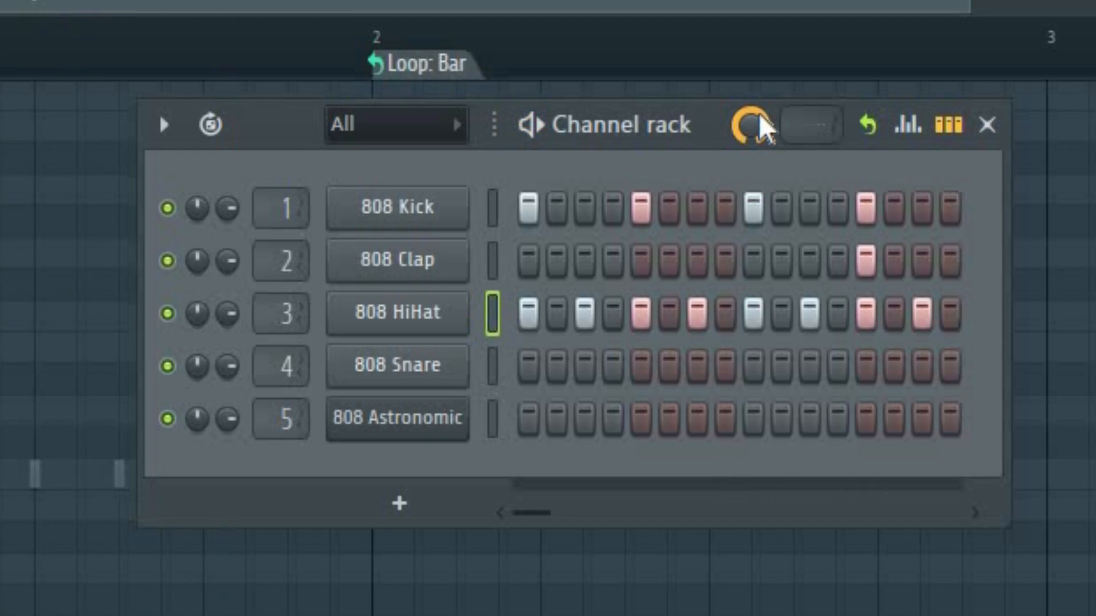
pyautogui.moveTo(760, 129); pyautogui.dragTo(760, 206)
pyautogui.press('space')
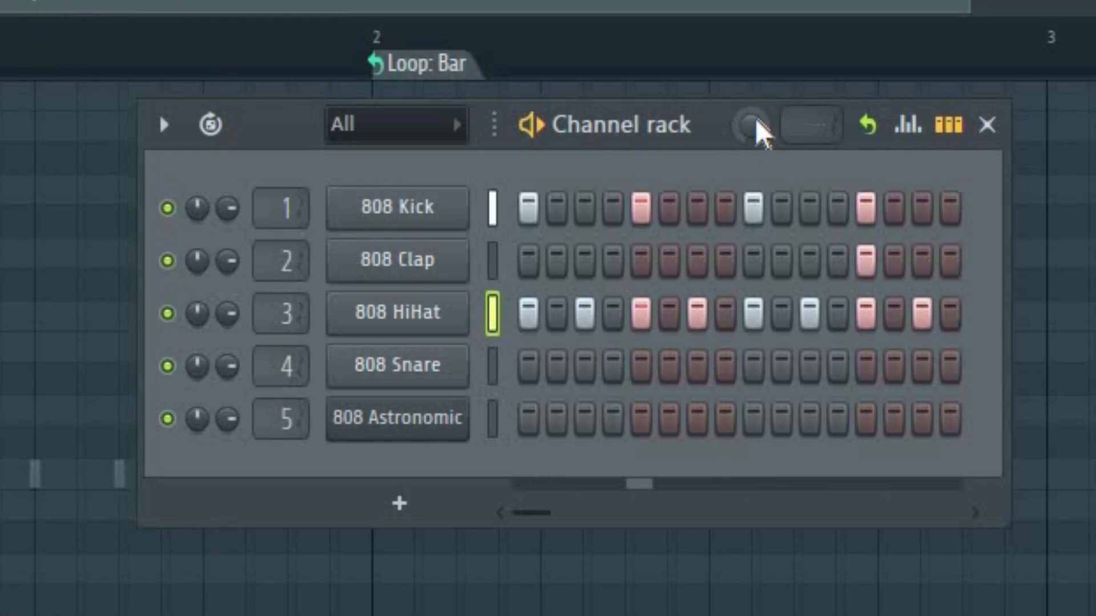
pyautogui.press('space')
pyautogui.moveTo(753, 125); pyautogui.dragTo(753, 57)
pyautogui.press('space')
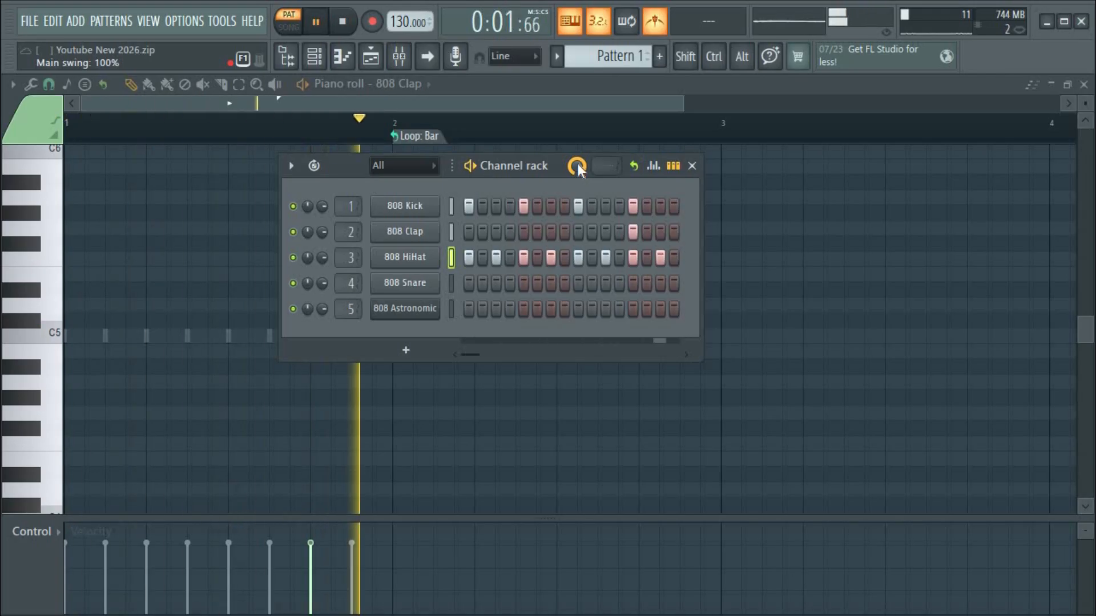
pyautogui.press('space')
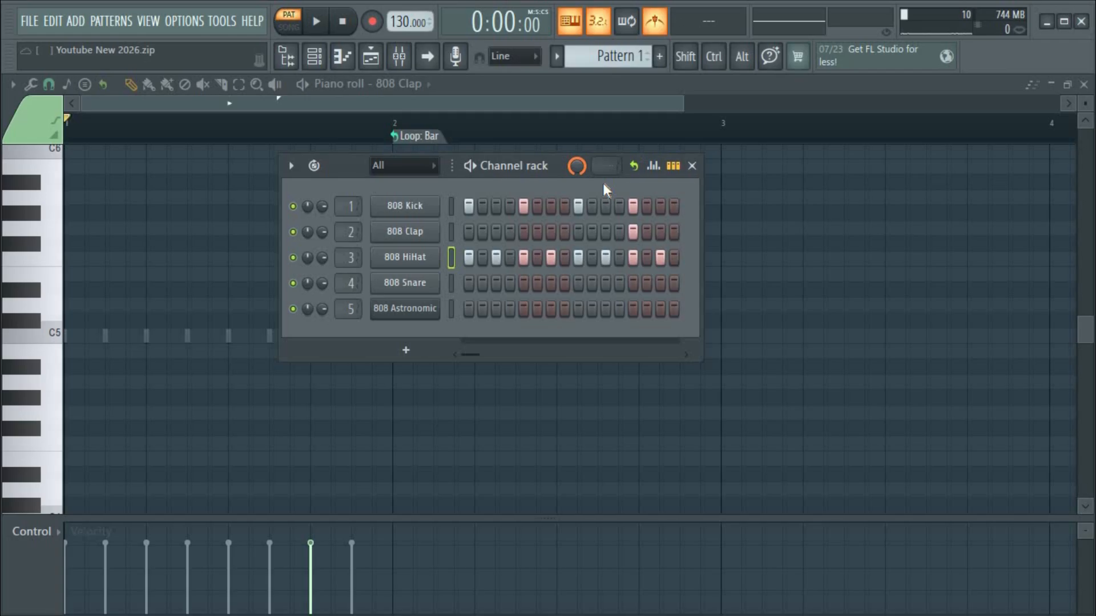
# Settle the main swing at 100% after trying about 31% and 0%.
pyautogui.moveTo(576, 165); pyautogui.dragTo(576, 205)
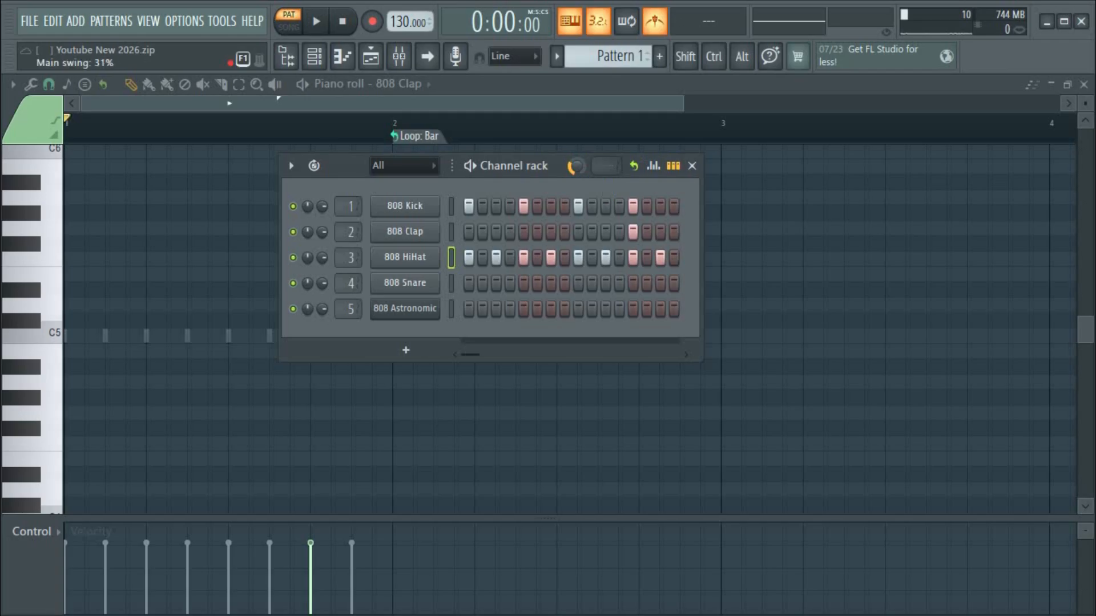
pyautogui.moveTo(577, 165); pyautogui.dragTo(577, 170)
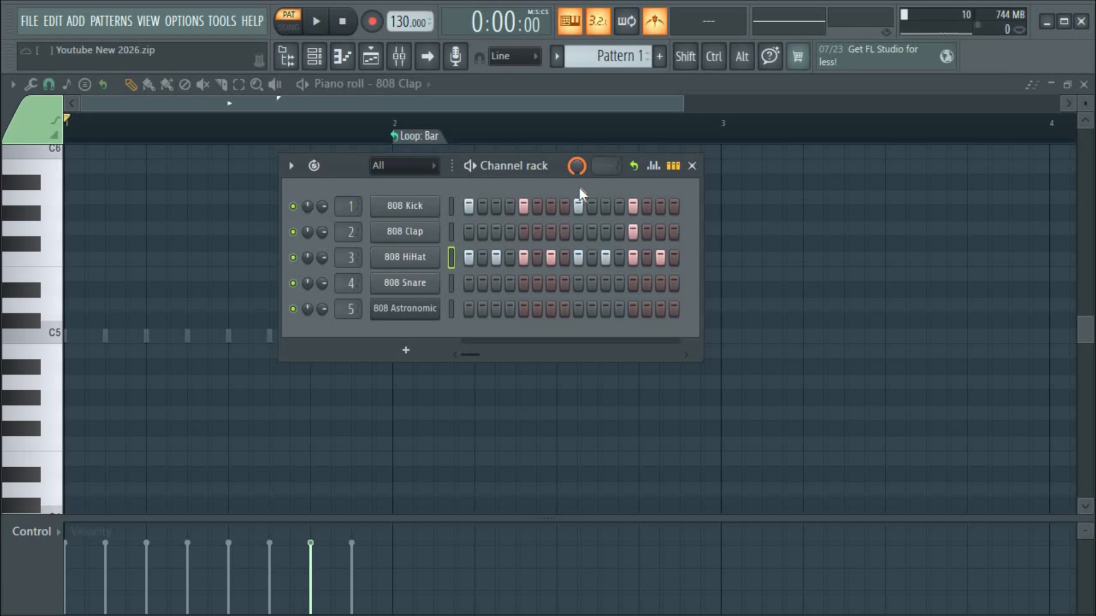
pyautogui.moveTo(577, 166); pyautogui.dragTo(577, 222)
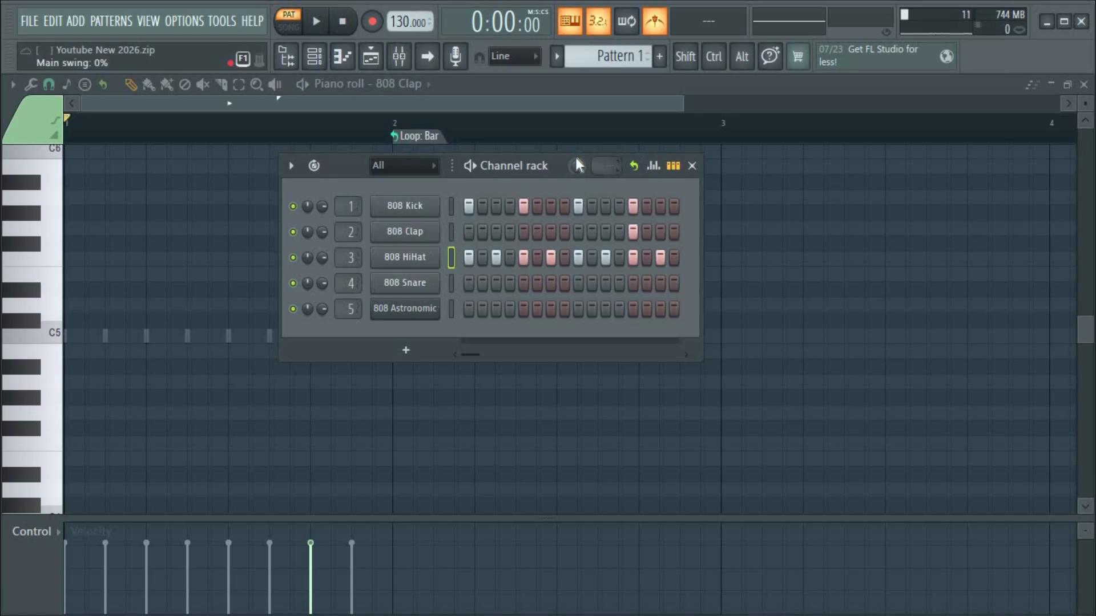
pyautogui.moveTo(575, 159); pyautogui.dragTo(576, 103)
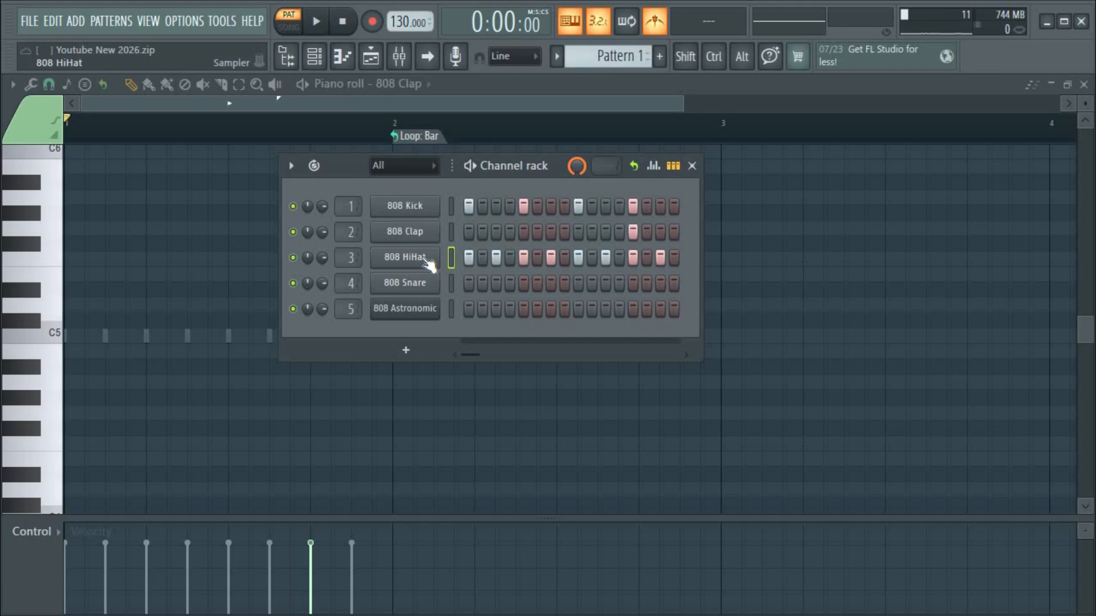
# Open 808 HiHat's settings and look through its envelope, sample and miscellaneous tabs.
pyautogui.press('space')
pyautogui.press('space')
pyautogui.click(423, 264)
pyautogui.moveTo(422, 248); pyautogui.dragTo(523, 142)
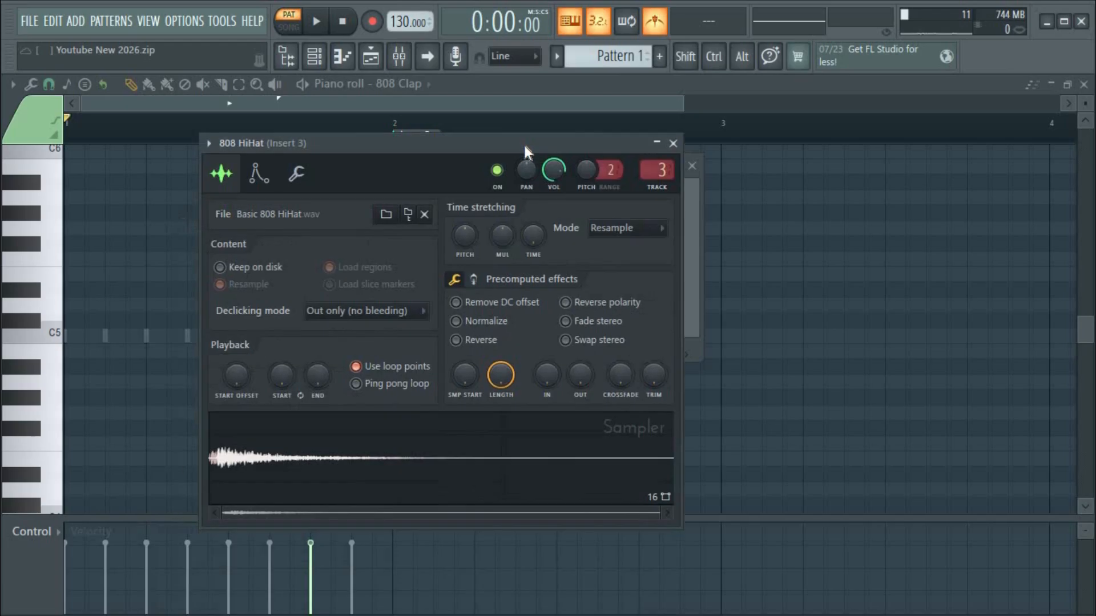
pyautogui.click(260, 178)
pyautogui.click(222, 176)
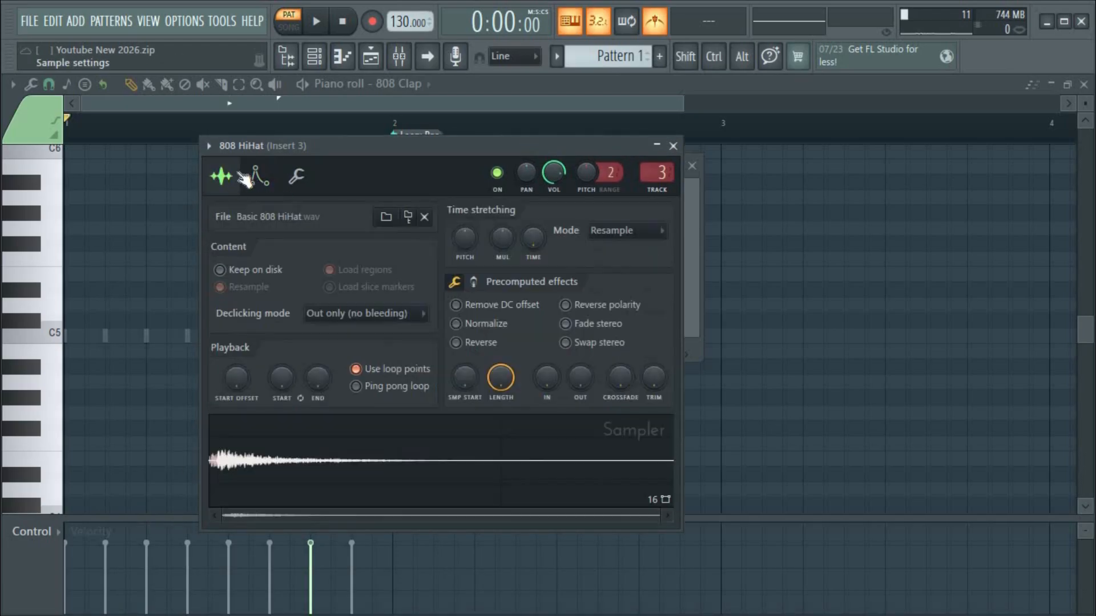
pyautogui.click(308, 178)
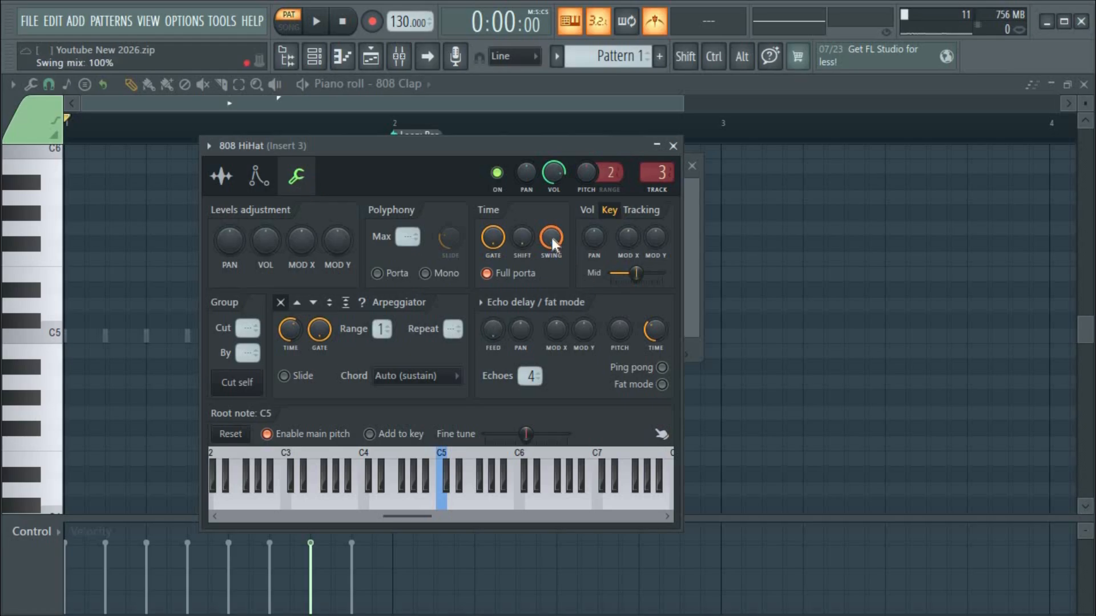
pyautogui.click(673, 146)
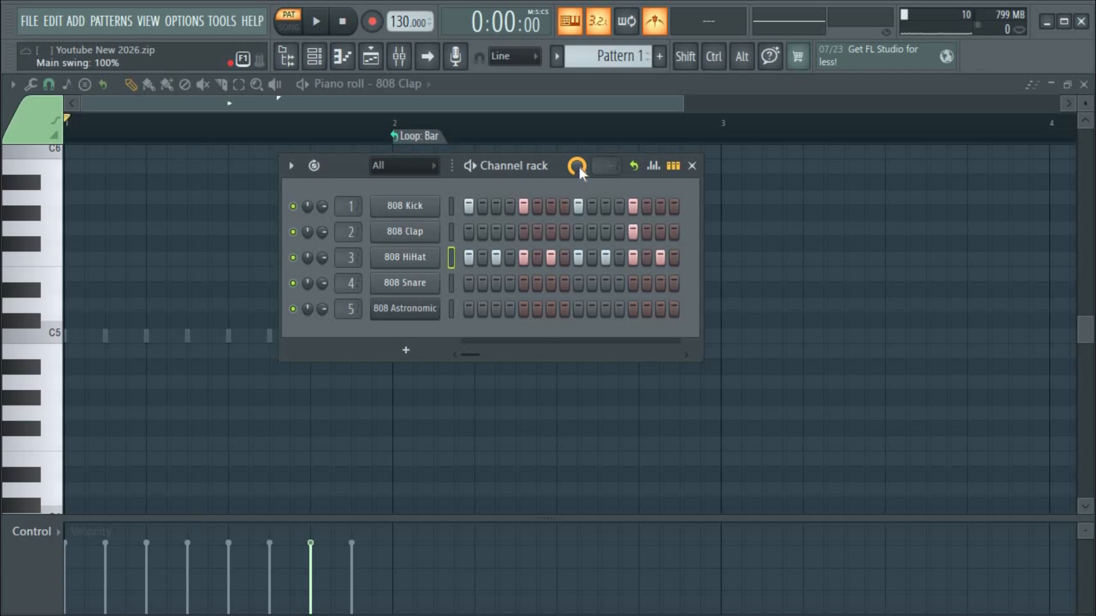
# Play the swung pattern, briefly reopening and closing the HiHat settings.
pyautogui.press('space')
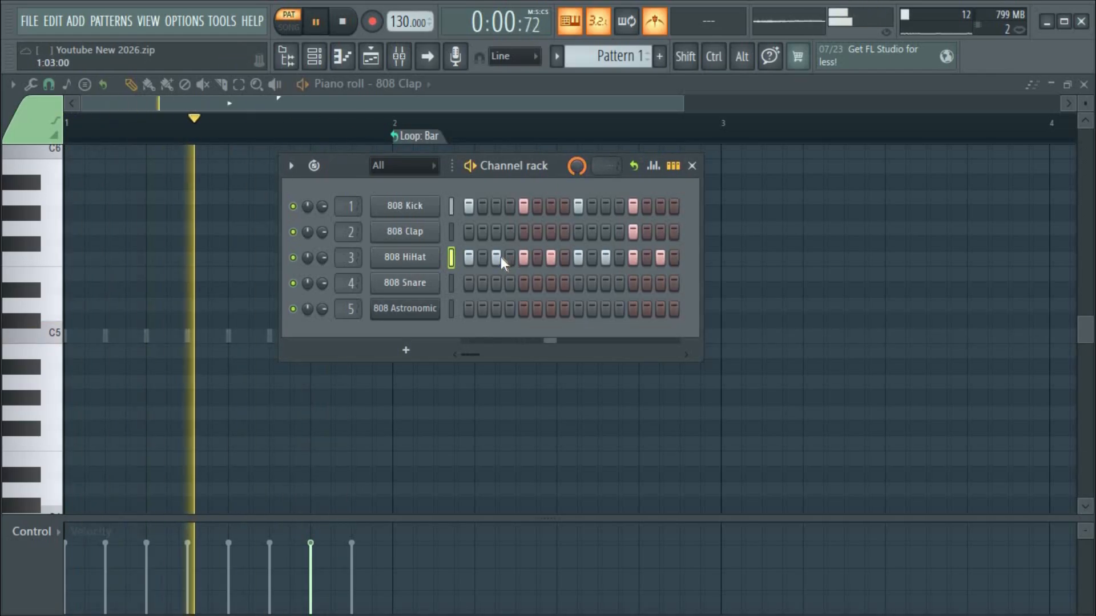
pyautogui.press('space')
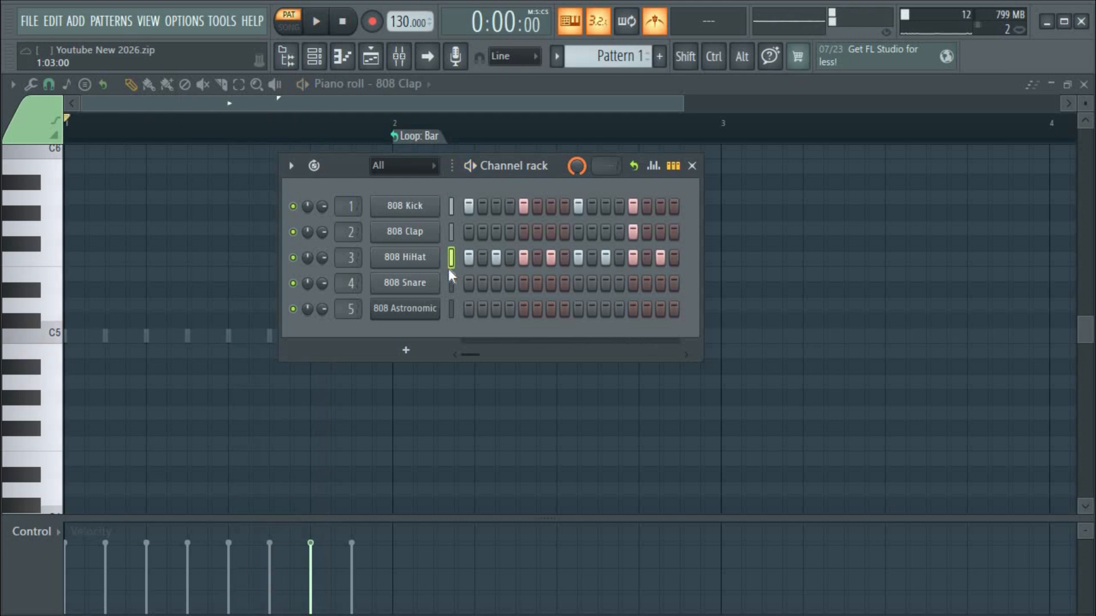
pyautogui.click(408, 255)
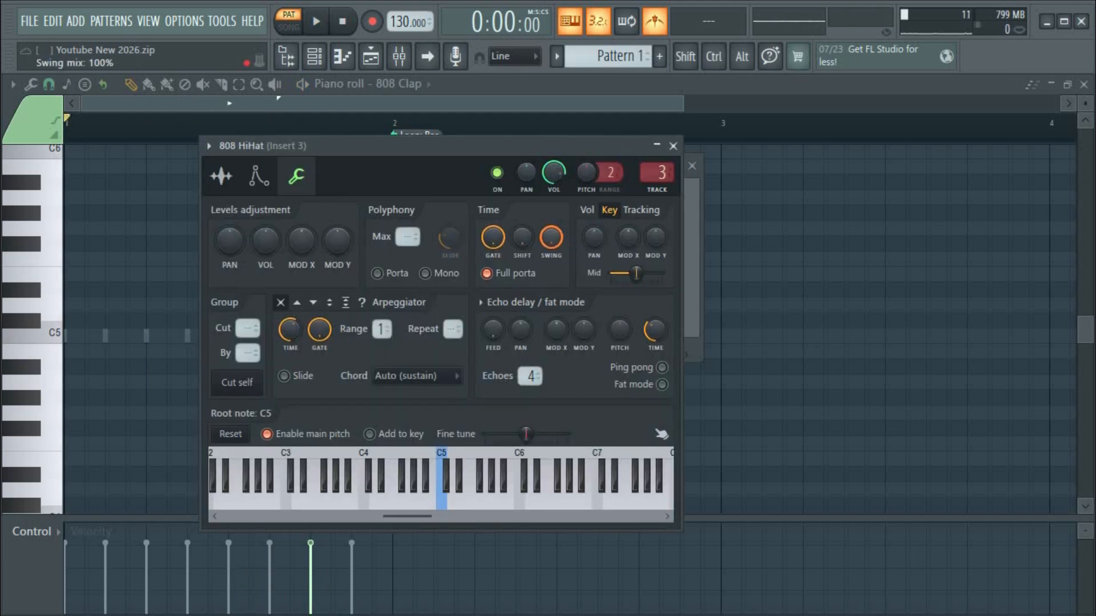
pyautogui.click(673, 145)
pyautogui.press('space')
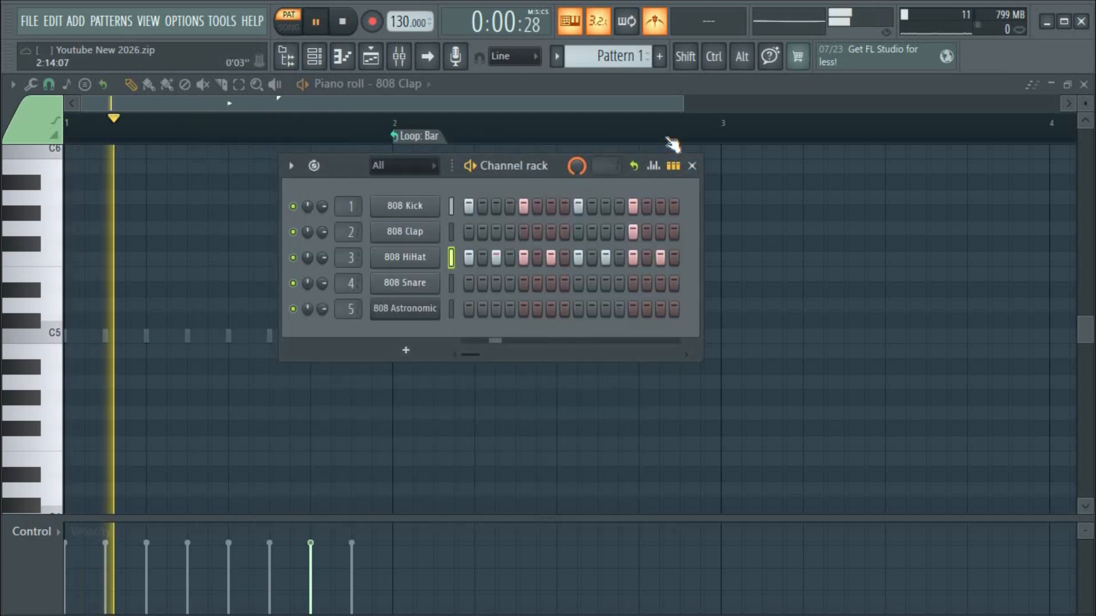
pyautogui.press('space')
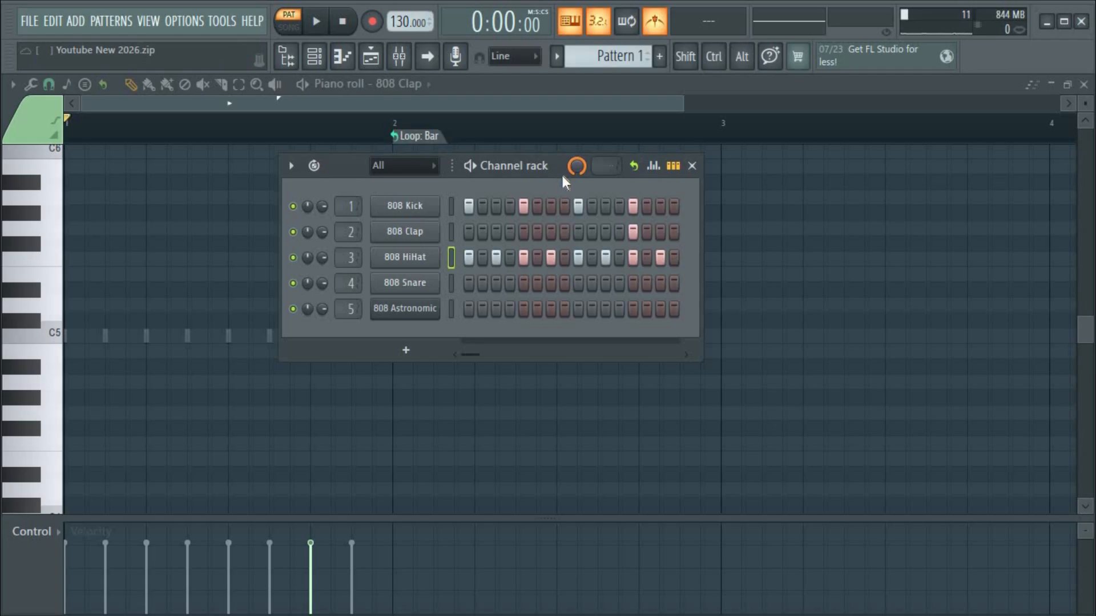
# Review the hi-hat's sample waveform and miscellaneous functions, then close its settings.
pyautogui.click(407, 256)
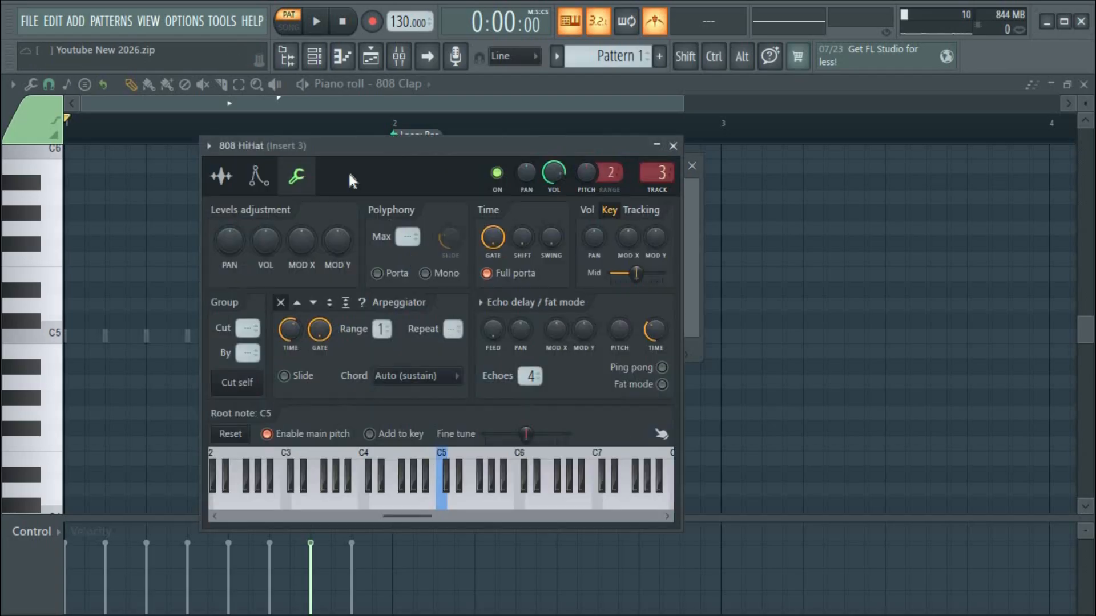
pyautogui.click(221, 177)
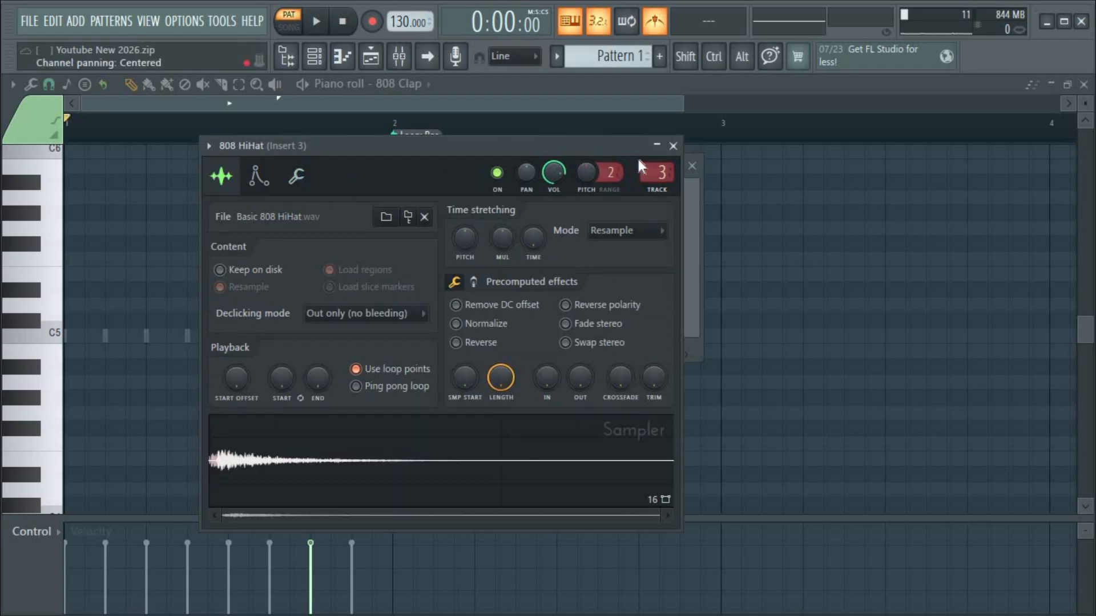
pyautogui.click(673, 145)
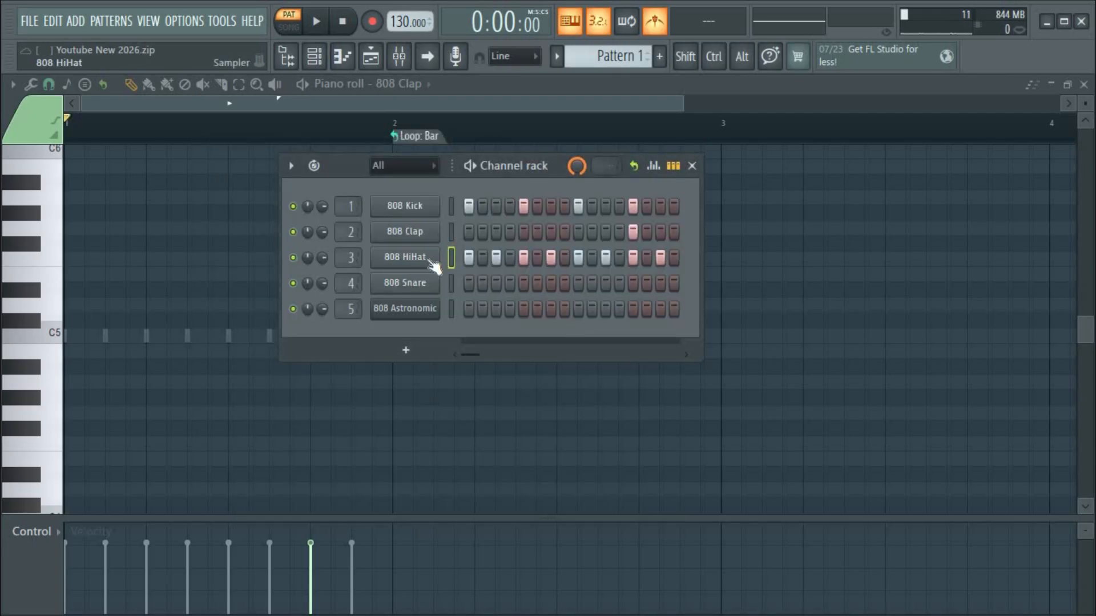
pyautogui.click(418, 258)
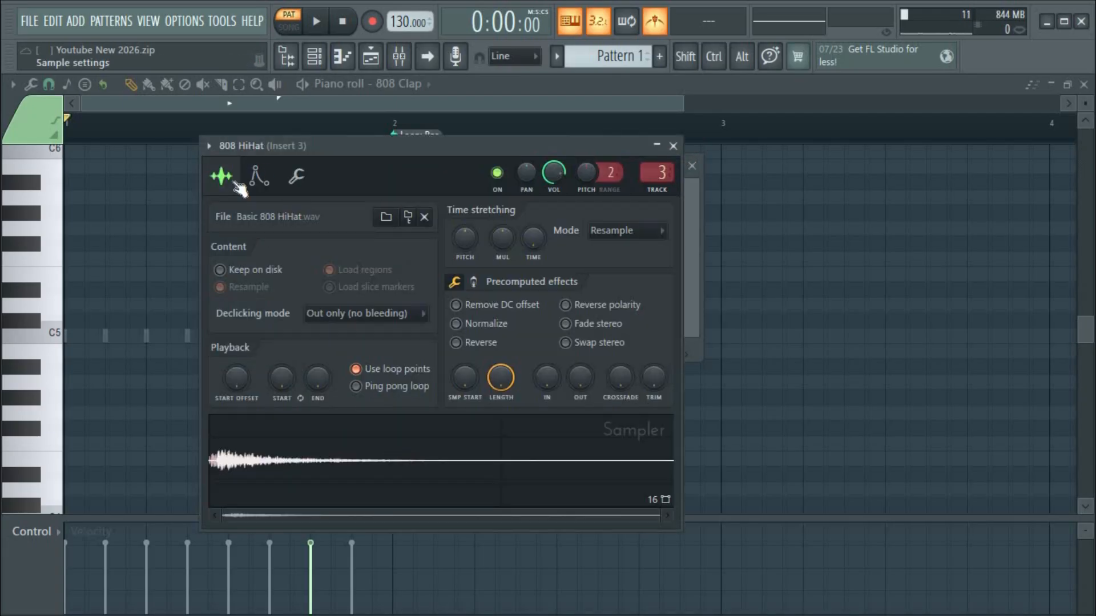
pyautogui.click(297, 178)
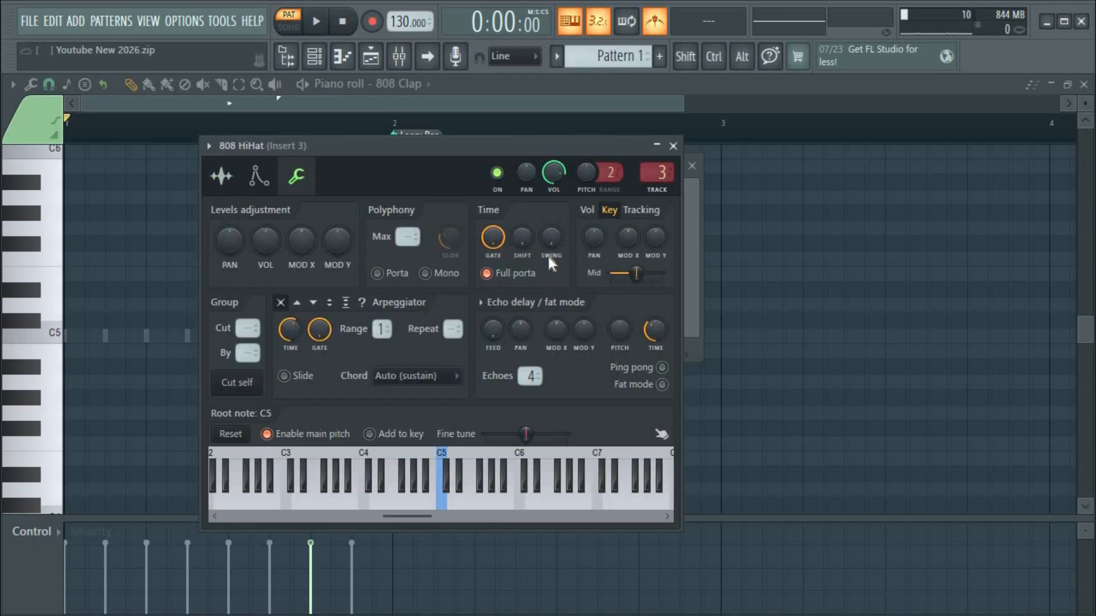
pyautogui.click(673, 146)
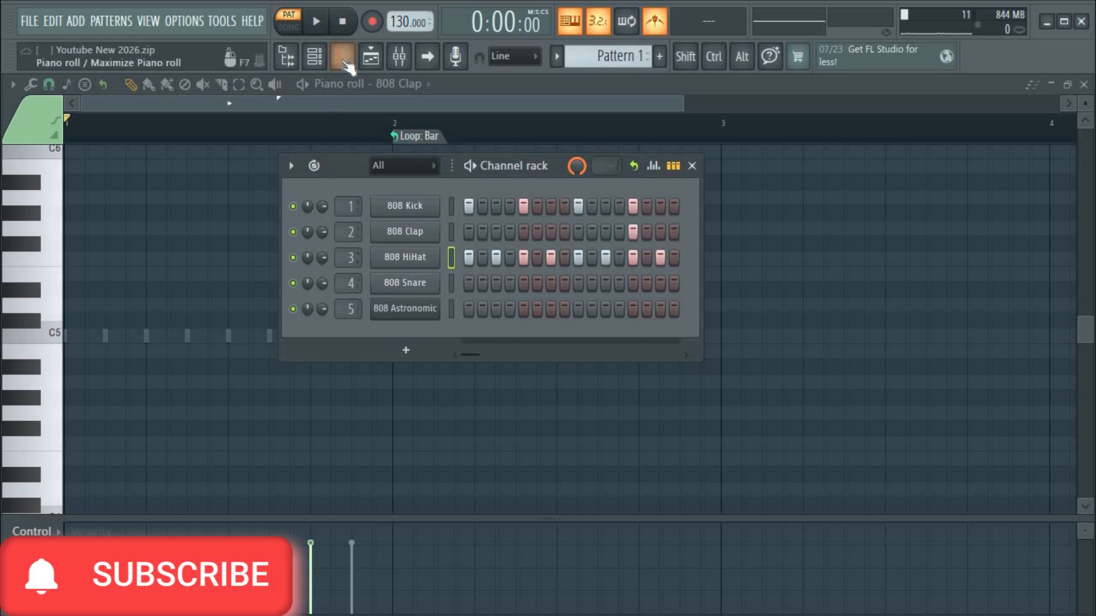
# Open the Mixer to watch levels during playback, then bring the Channel rack back over it.
pyautogui.click(399, 56)
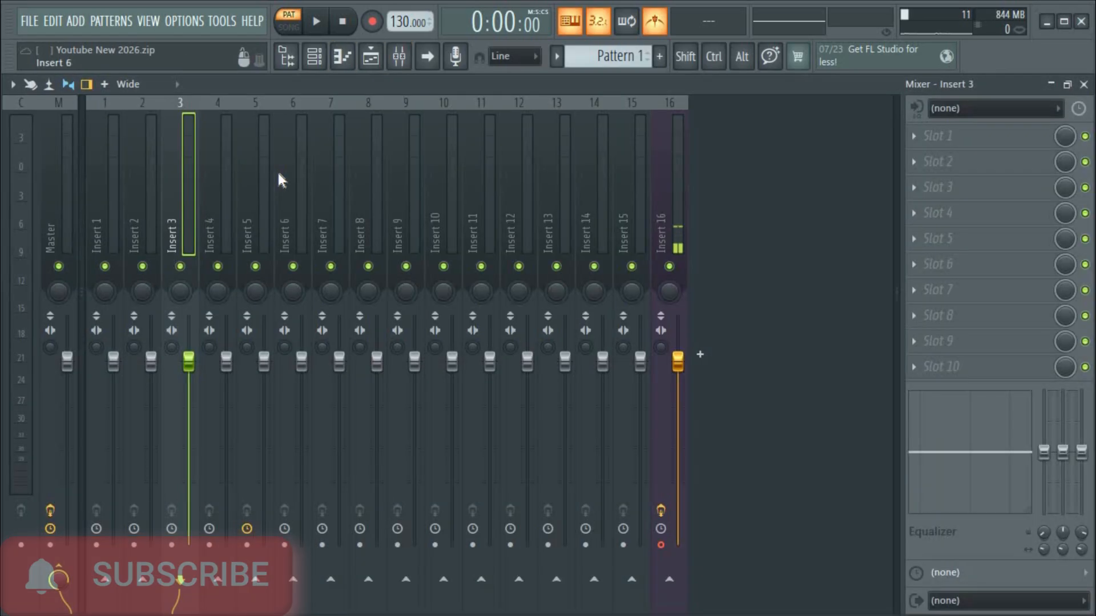
pyautogui.press('space')
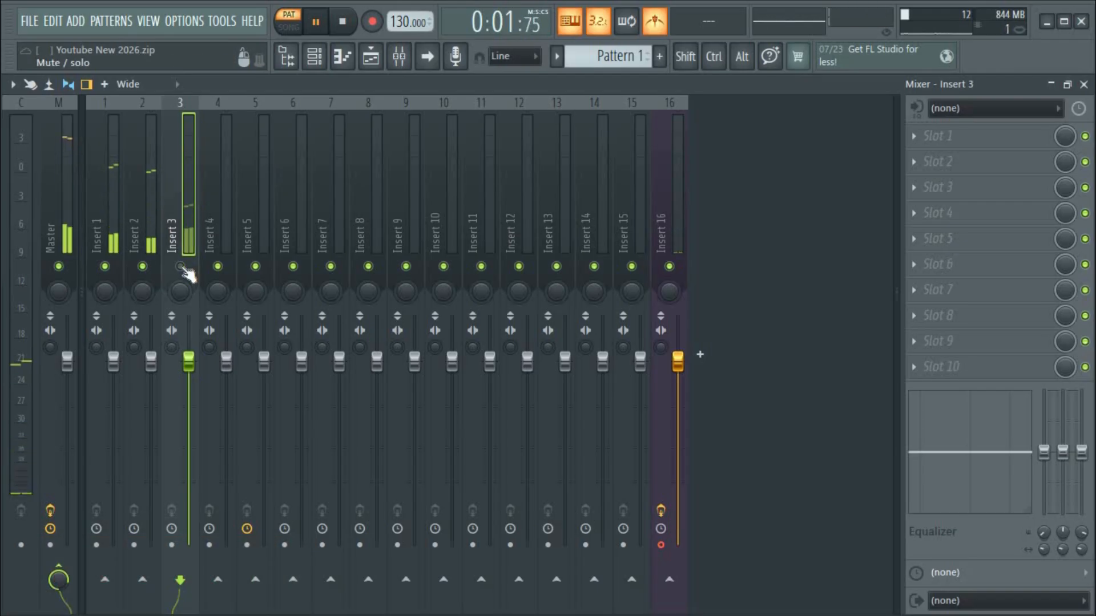
pyautogui.press('space')
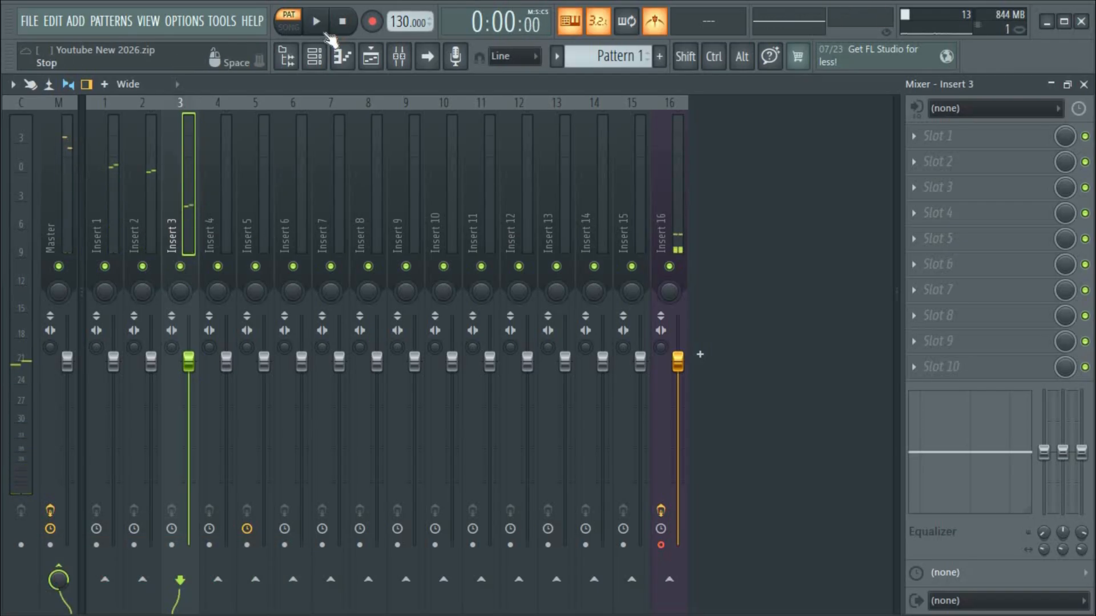
pyautogui.click(314, 56)
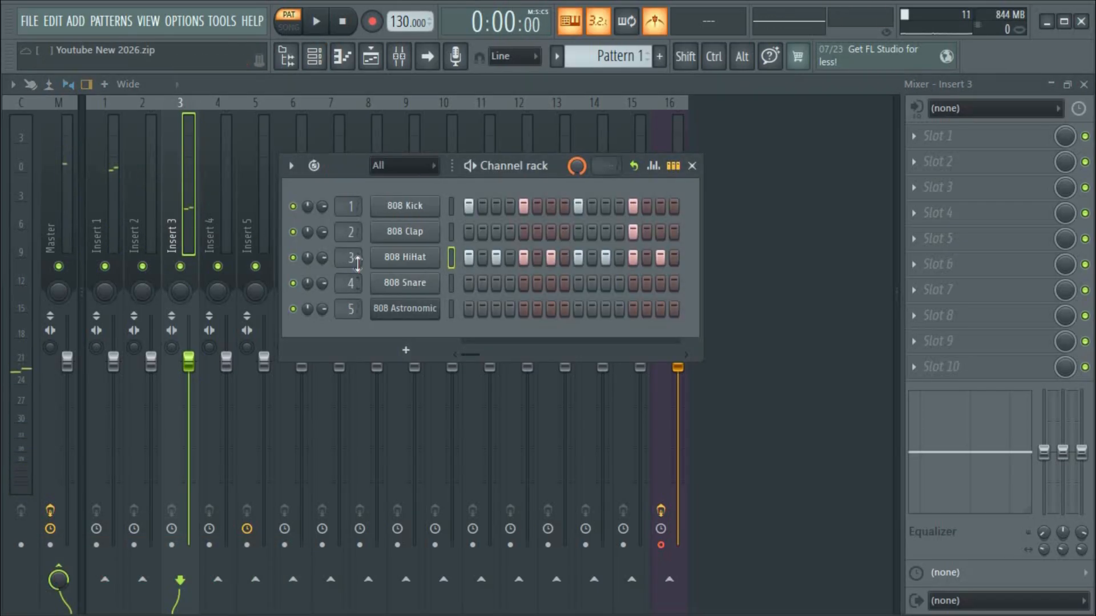
# Route 808 HiHat to mixer Insert 6 and reposition the Channel rack over the mixer.
pyautogui.moveTo(350, 257); pyautogui.dragTo(656, 197)
pyautogui.moveTo(653, 292); pyautogui.dragTo(653, 297)
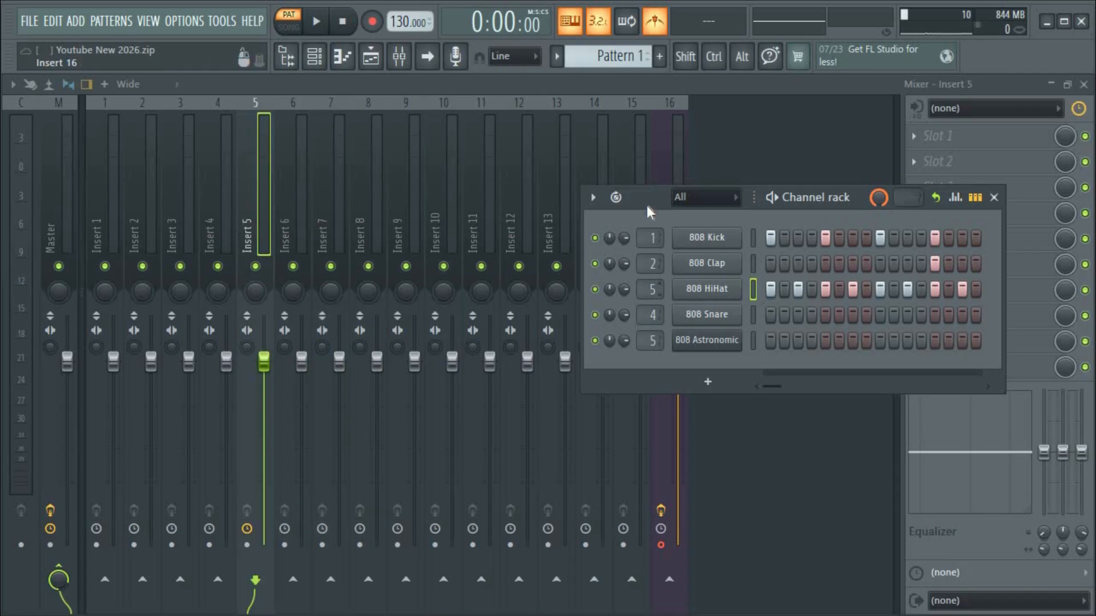
pyautogui.moveTo(646, 203); pyautogui.dragTo(395, 169)
pyautogui.moveTo(399, 257); pyautogui.dragTo(400, 254)
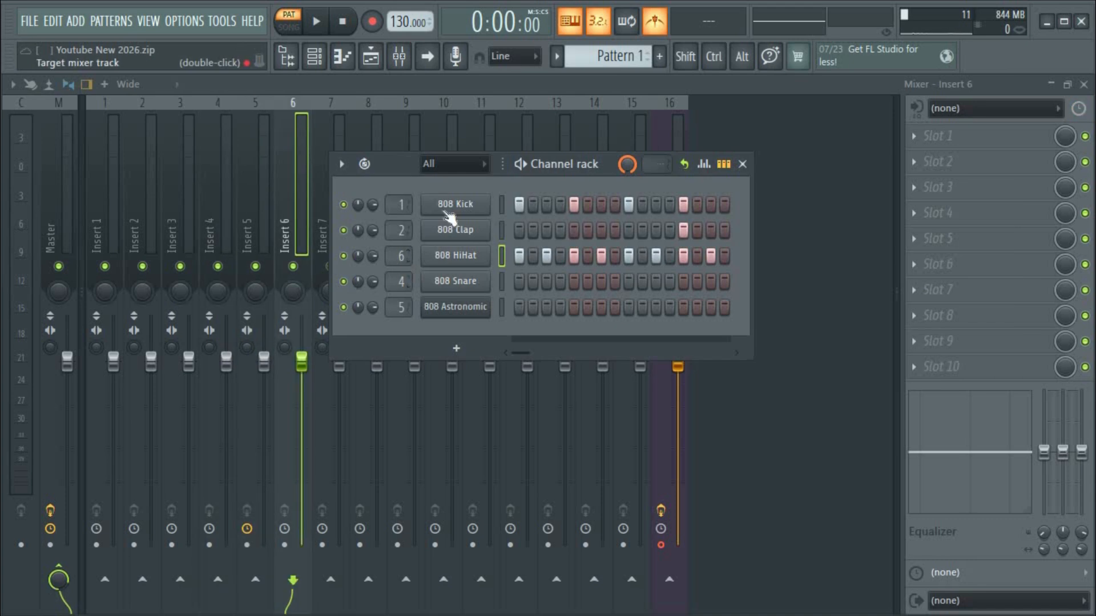
pyautogui.moveTo(399, 169)
pyautogui.mouseDown()
pyautogui.moveTo(412, 171)
pyautogui.moveTo(385, 175)
pyautogui.mouseUp()
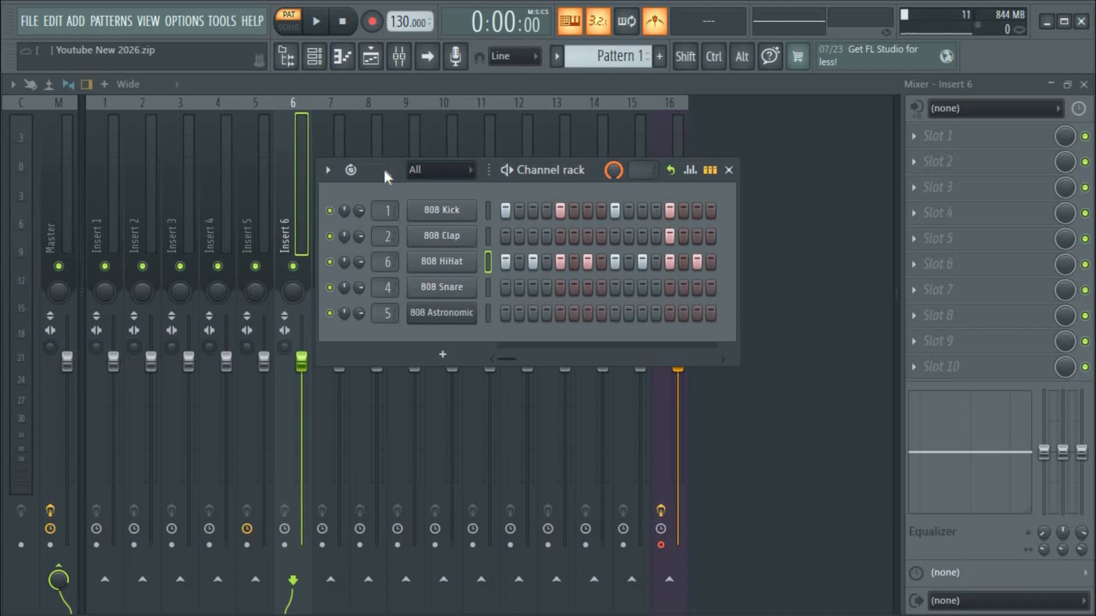
pyautogui.moveTo(385, 170); pyautogui.dragTo(386, 170)
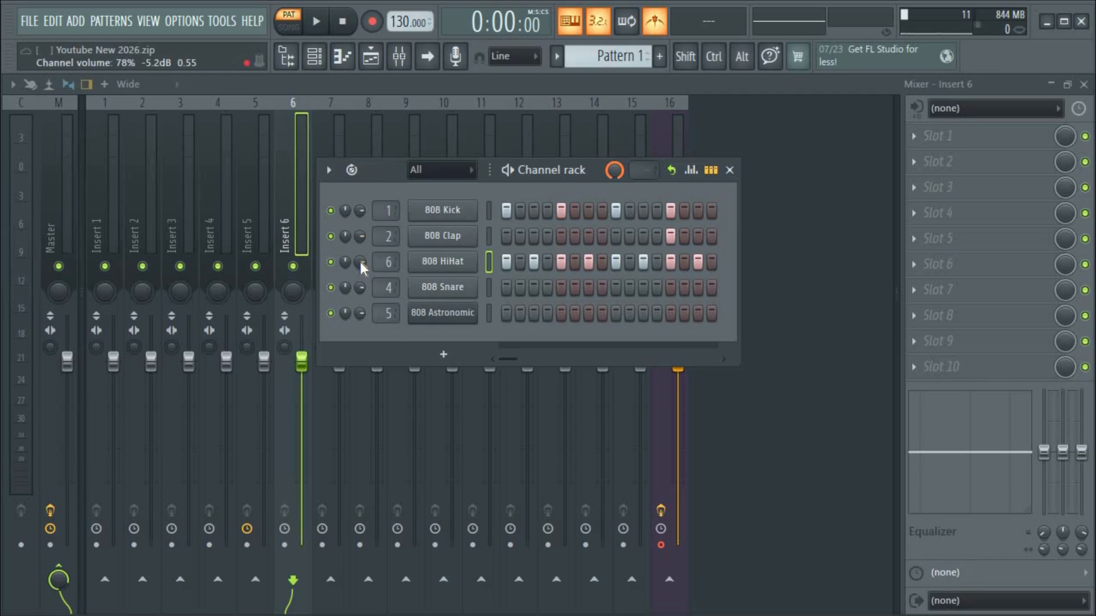
# Move the Channel rack right and down, briefly previewing the drum pattern.
pyautogui.moveTo(360, 265); pyautogui.dragTo(401, 279)
pyautogui.press('space')
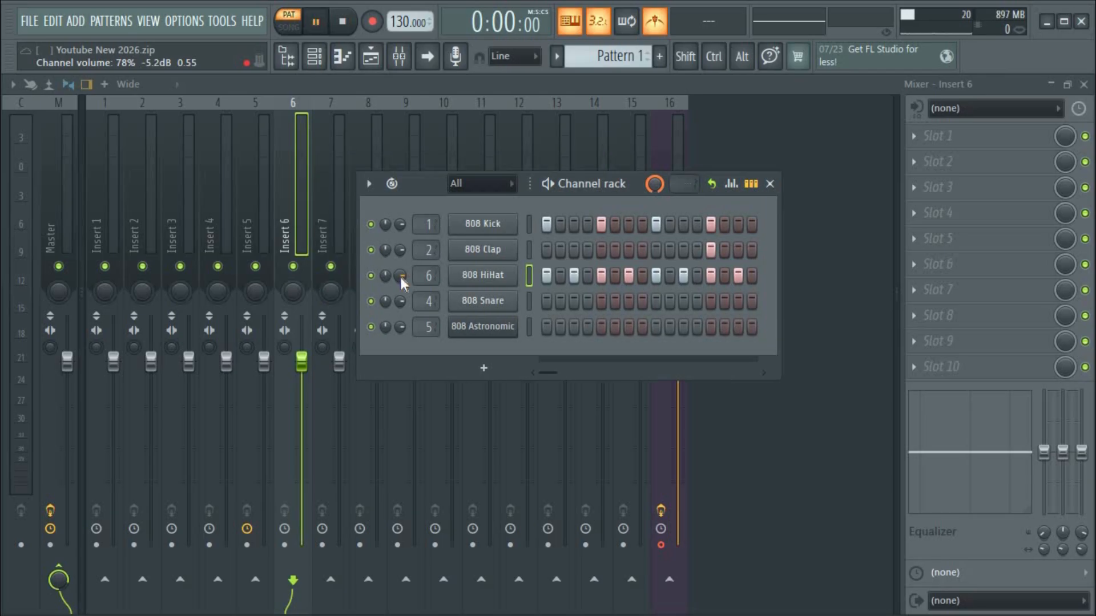
pyautogui.press('space')
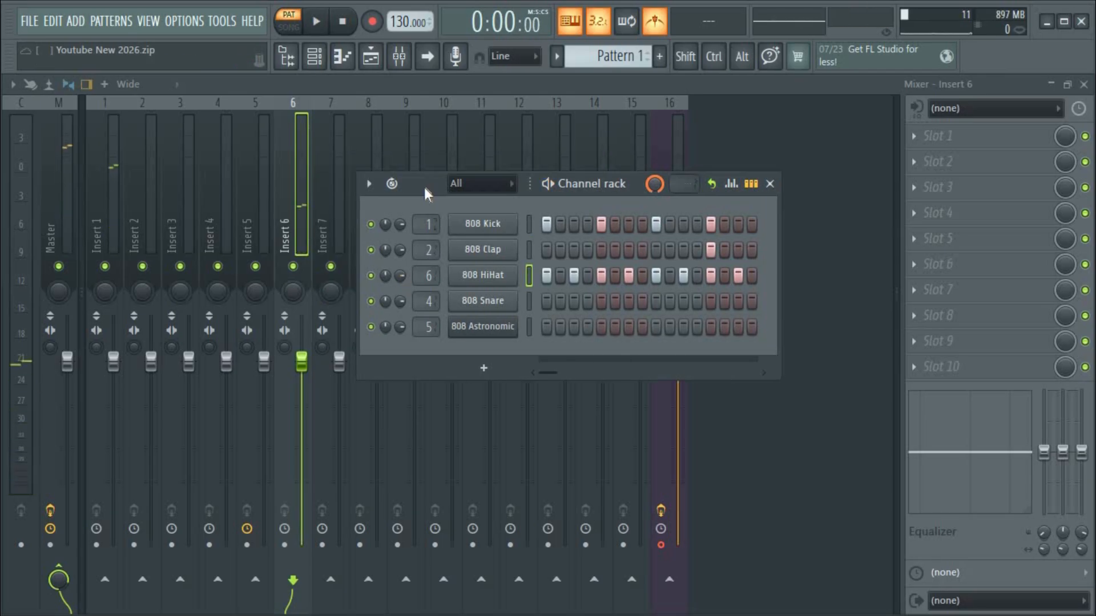
pyautogui.moveTo(455, 183); pyautogui.dragTo(483, 183)
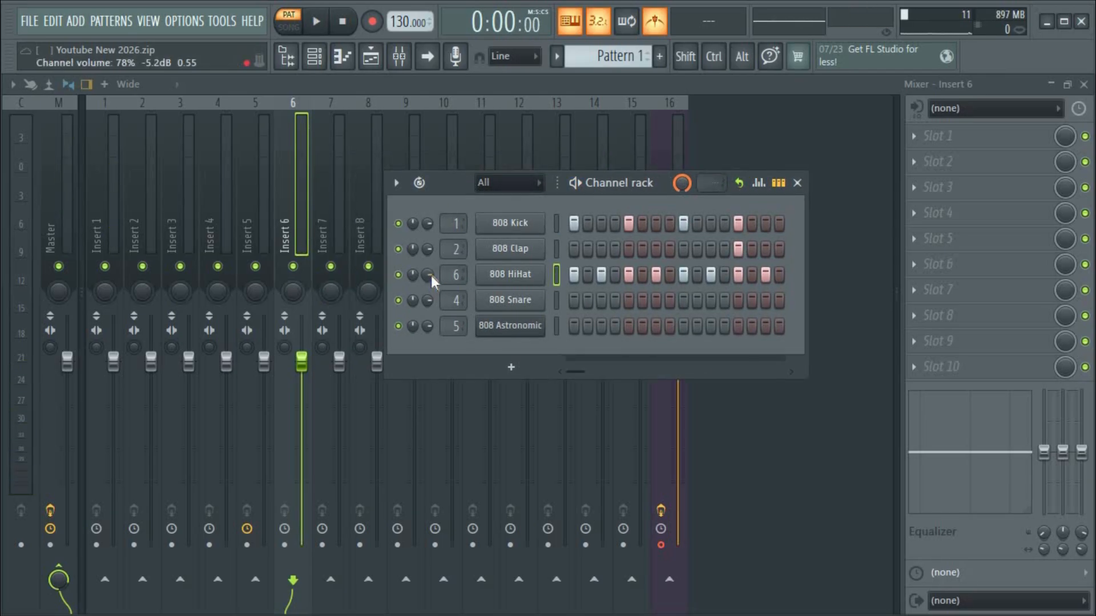
# With the pattern playing, sweep the 808 HiHat volume down and back, settling at about 80%.
pyautogui.press('space')
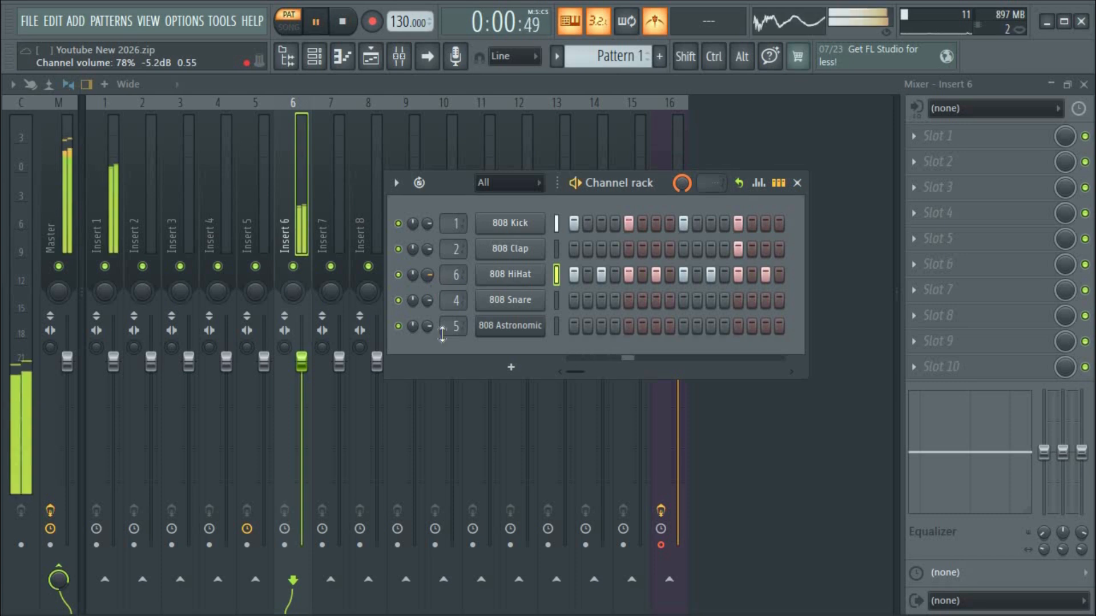
pyautogui.moveTo(428, 274); pyautogui.dragTo(428, 328)
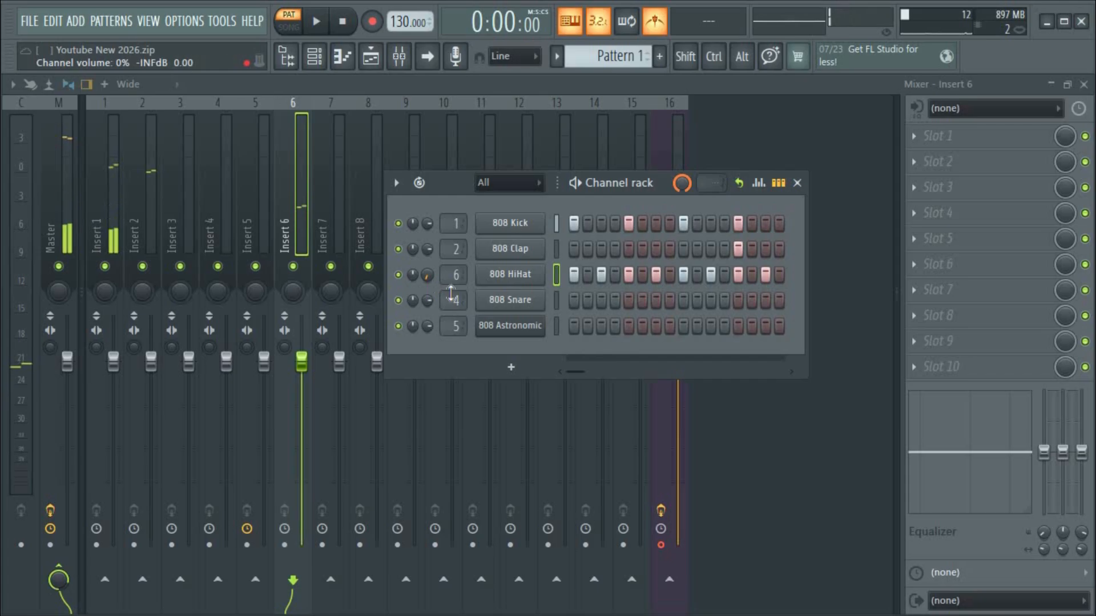
pyautogui.moveTo(428, 276); pyautogui.dragTo(428, 231)
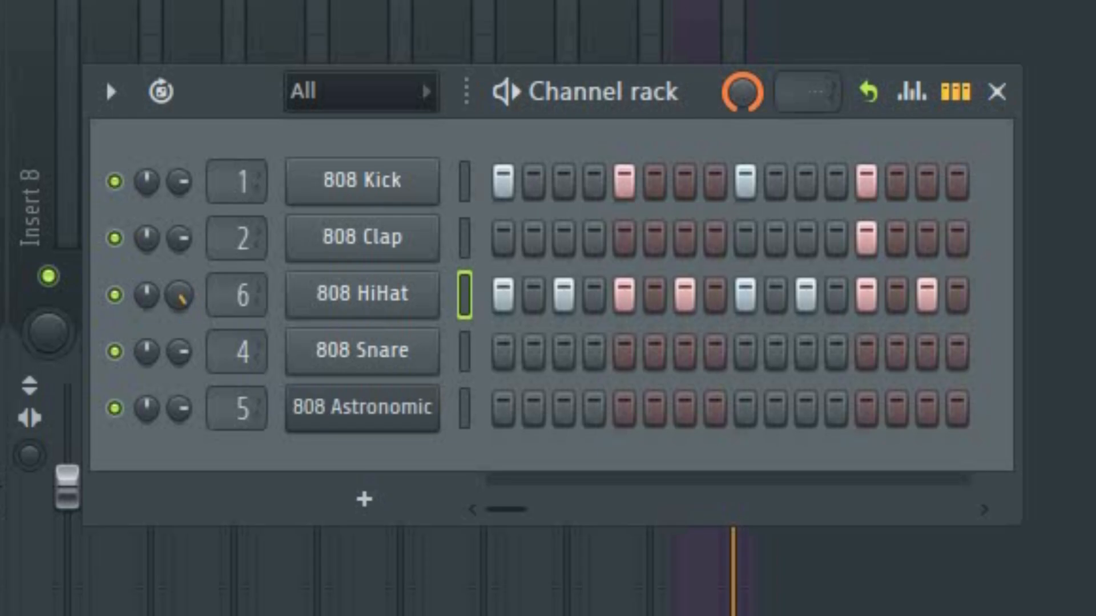
pyautogui.moveTo(179, 295)
pyautogui.mouseDown()
pyautogui.moveTo(179, 271)
pyautogui.moveTo(179, 293)
pyautogui.mouseUp()
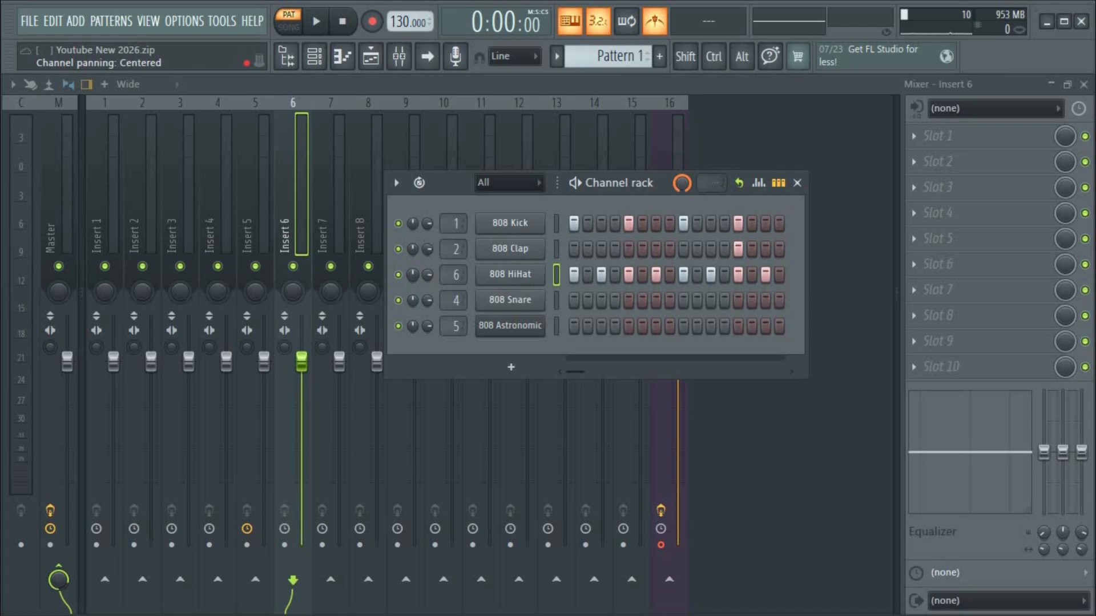
pyautogui.press('space')
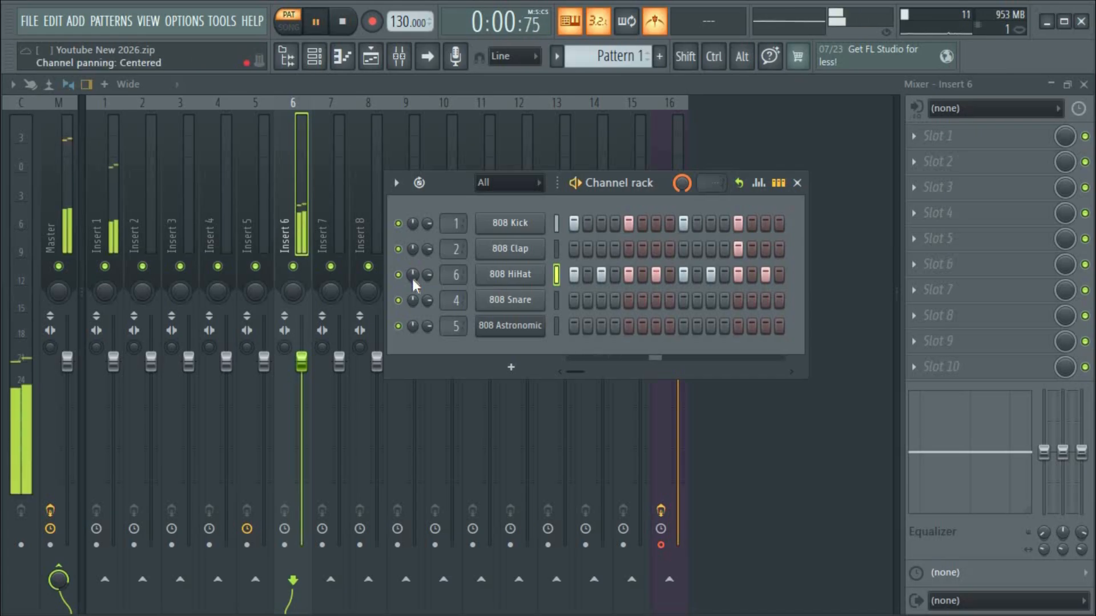
pyautogui.press('space')
pyautogui.press('space')
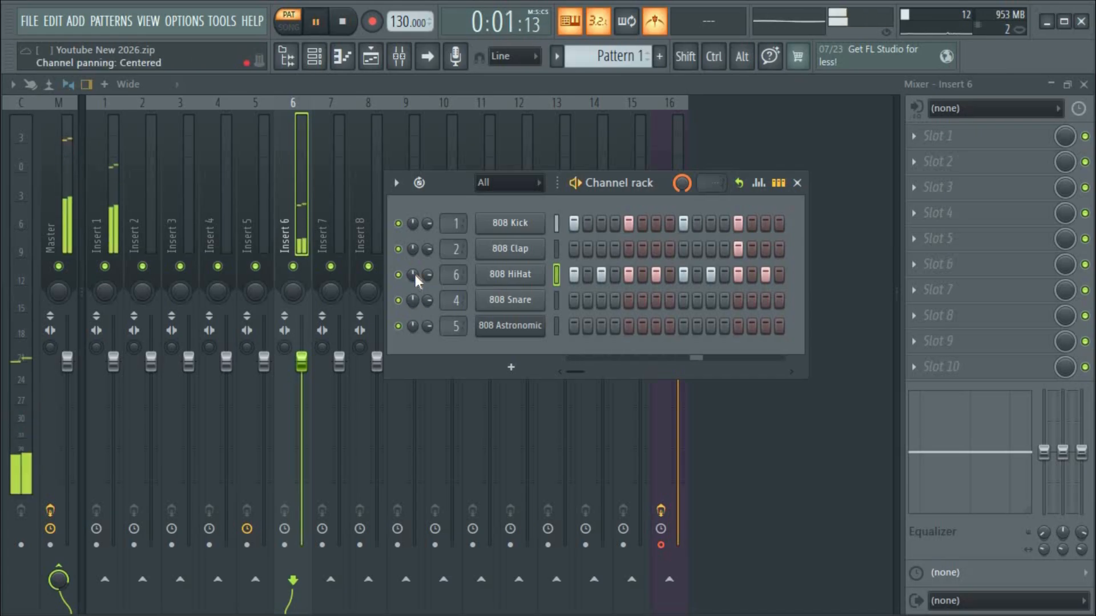
pyautogui.moveTo(412, 275); pyautogui.dragTo(413, 317)
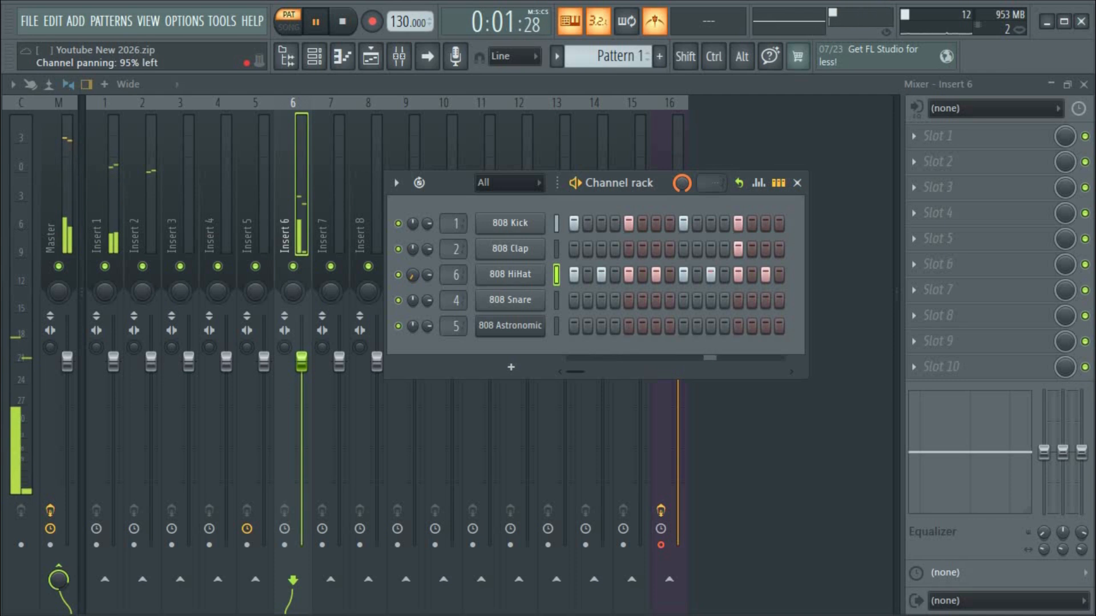
pyautogui.press('space')
pyautogui.moveTo(438, 179); pyautogui.dragTo(477, 189)
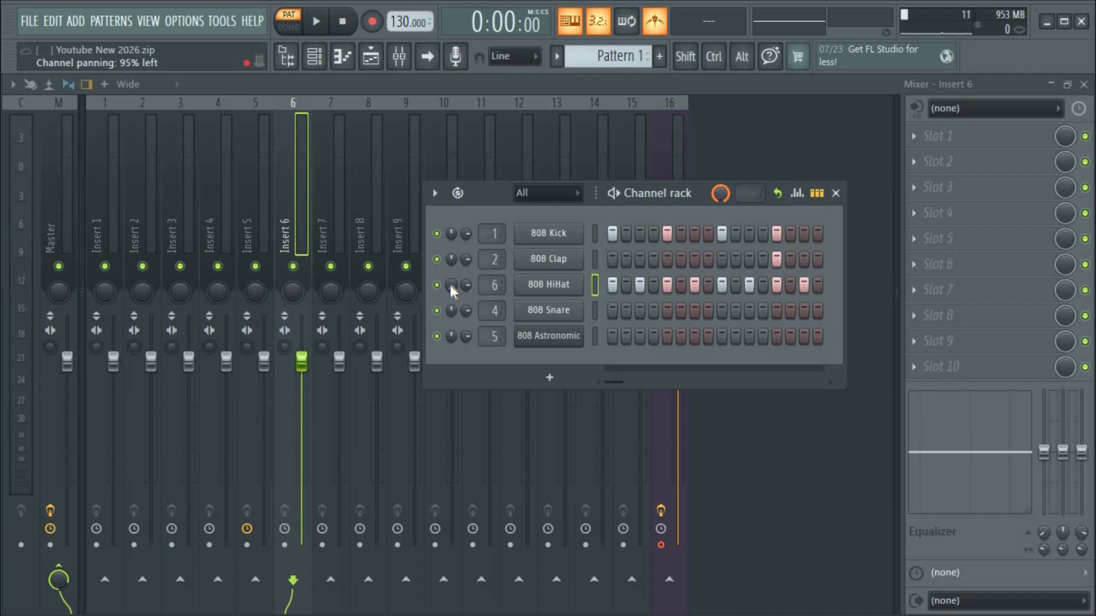
pyautogui.press('space')
pyautogui.moveTo(450, 286)
pyautogui.mouseDown()
pyautogui.moveTo(451, 220)
pyautogui.moveTo(455, 292)
pyautogui.mouseUp()
pyautogui.press('space')
pyautogui.press('space')
pyautogui.moveTo(451, 286)
pyautogui.mouseDown()
pyautogui.moveTo(451, 308)
pyautogui.moveTo(451, 248)
pyautogui.moveTo(451, 321)
pyautogui.moveTo(451, 271)
pyautogui.moveTo(451, 285)
pyautogui.mouseUp()
pyautogui.press('space')
pyautogui.moveTo(503, 219); pyautogui.dragTo(385, 190)
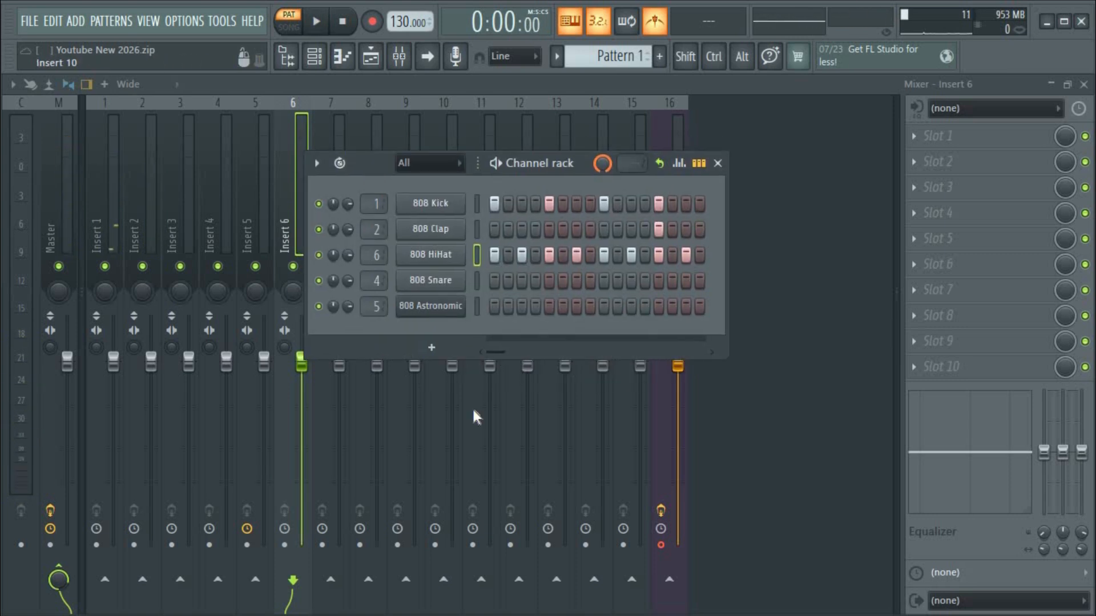
# Add an FL Keys instrument channel to the Channel rack and close its plugin window.
pyautogui.click(437, 350)
pyautogui.click(479, 33)
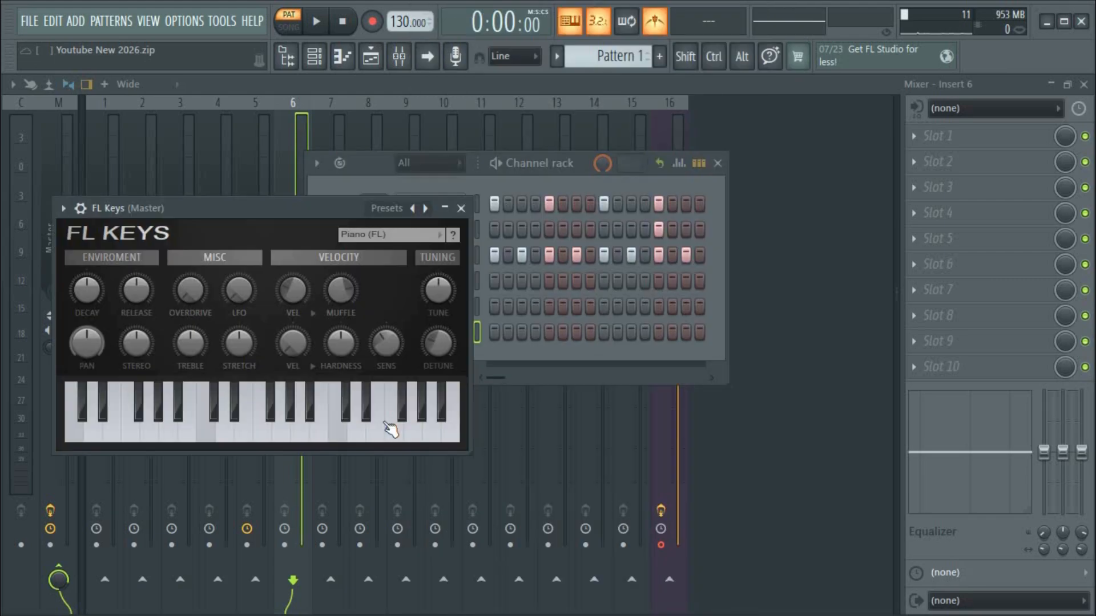
pyautogui.click(462, 209)
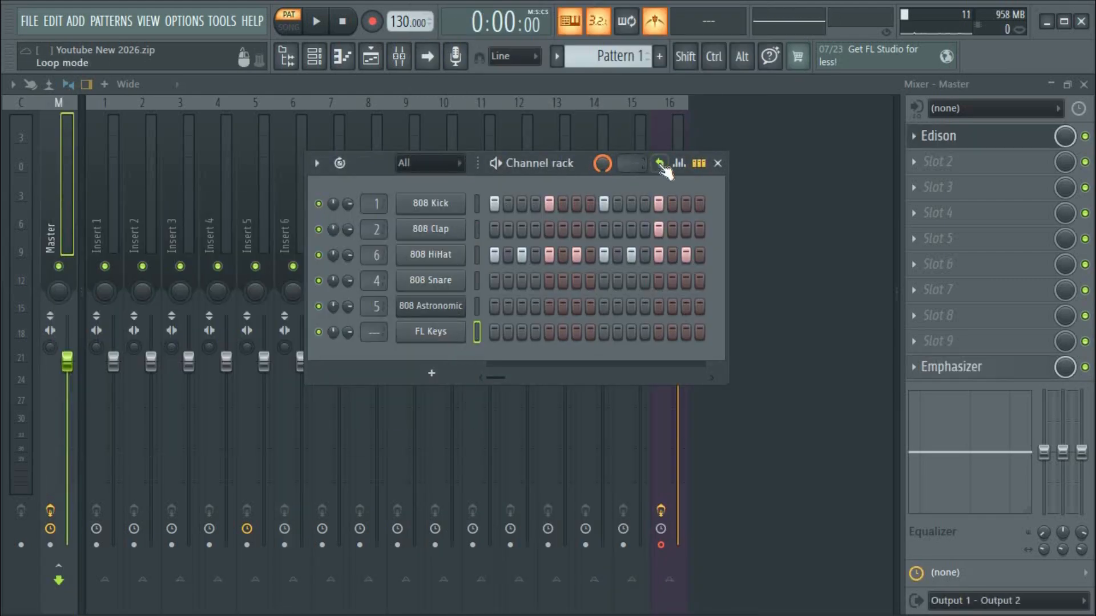
# Widen the Channel rack to 32 steps and turn on 808 Kick step 17.
pyautogui.moveTo(359, 159); pyautogui.dragTo(206, 116)
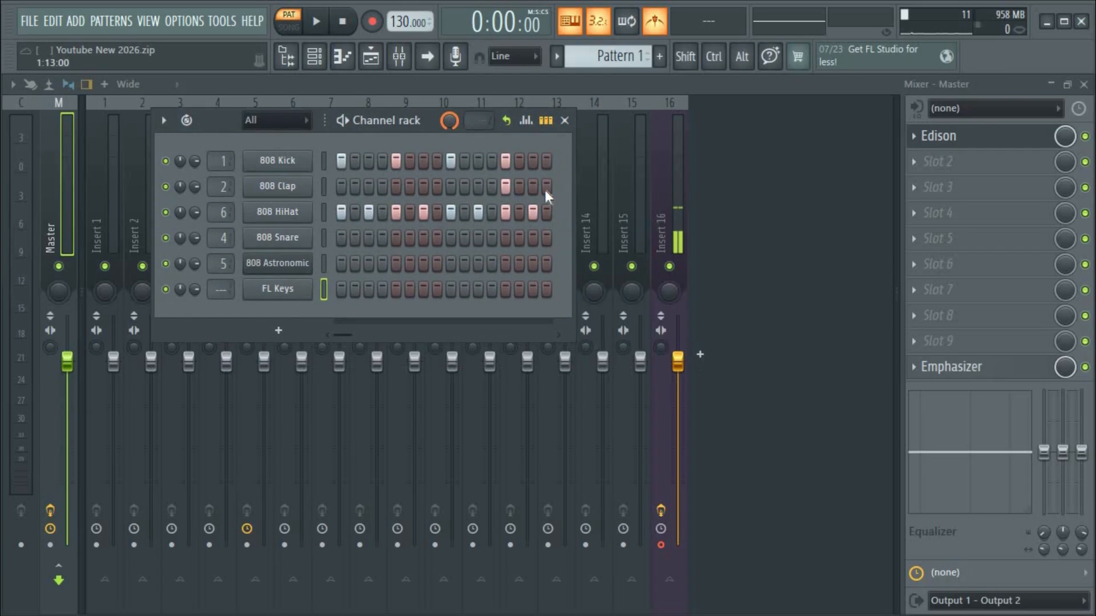
pyautogui.moveTo(576, 191); pyautogui.dragTo(793, 188)
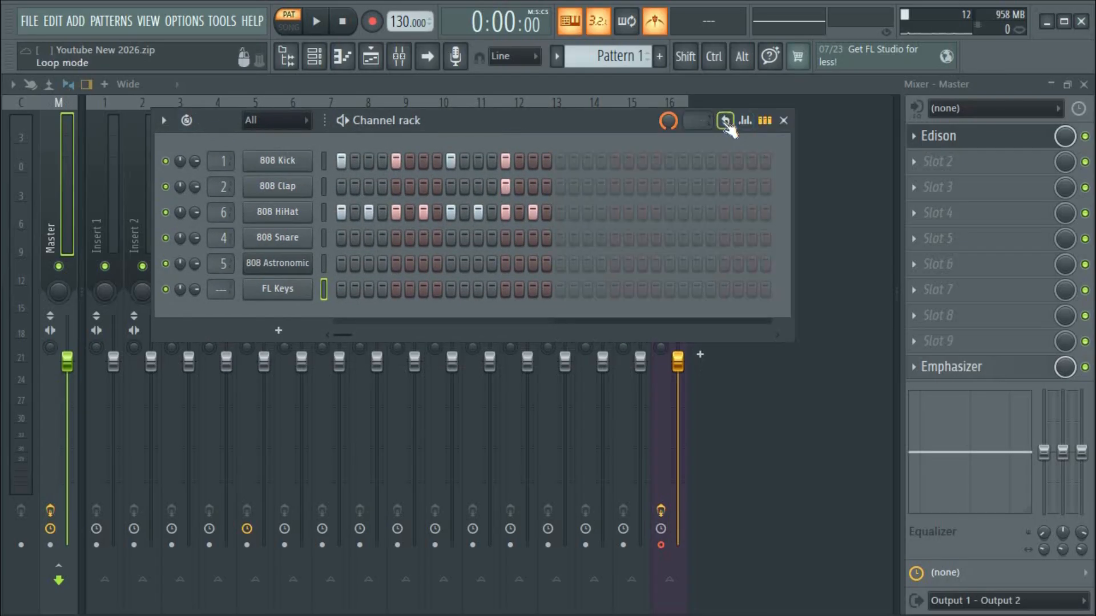
pyautogui.click(563, 162)
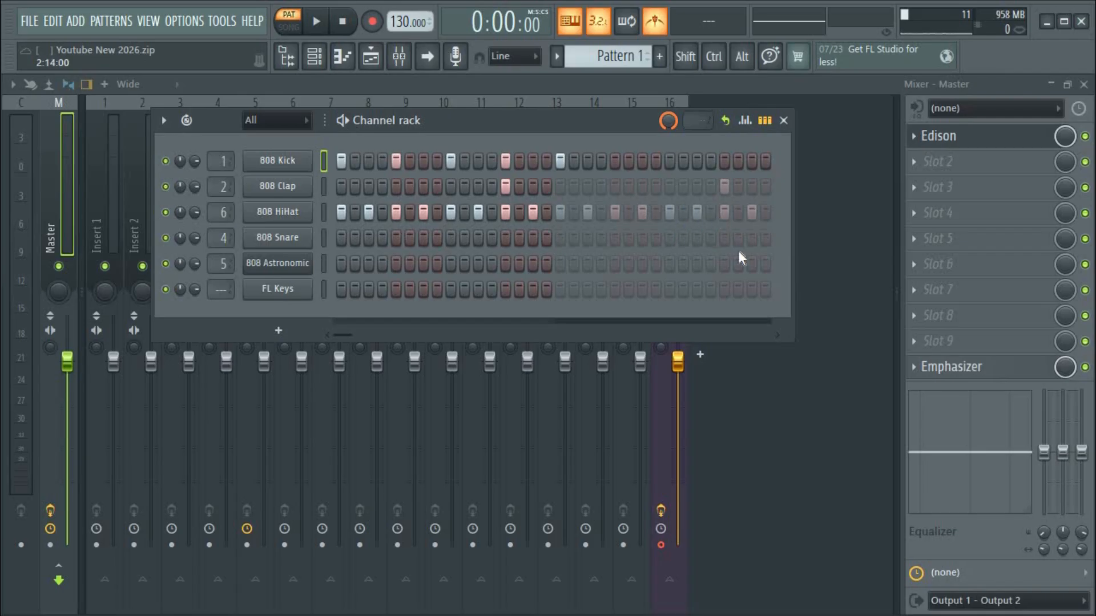
# Play the 32-step pattern and add 808 Kick hits in the second half of the bar.
pyautogui.press('space')
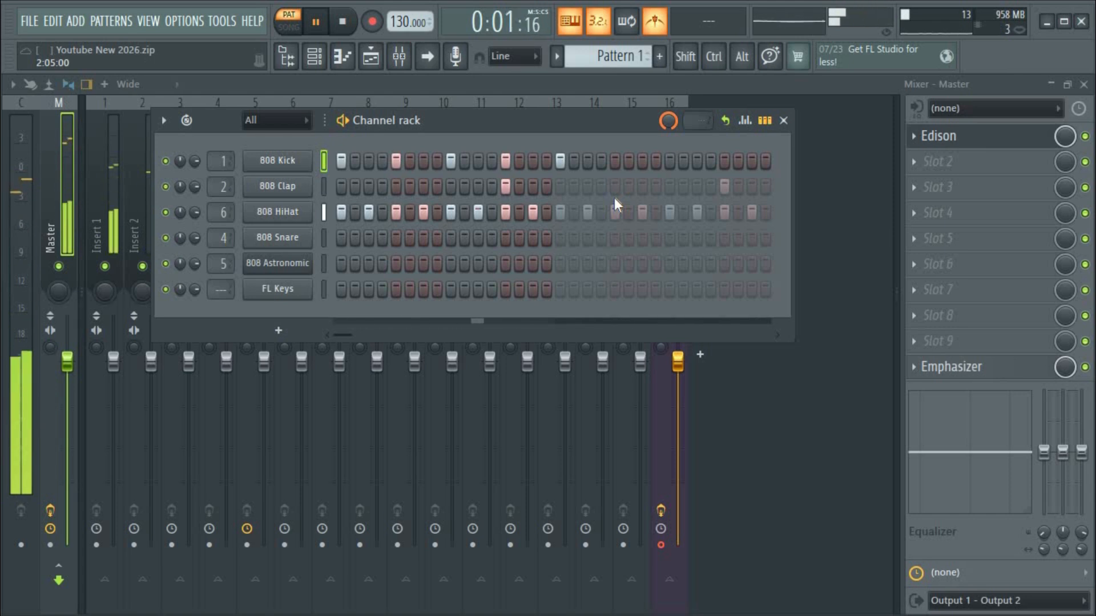
pyautogui.press('space')
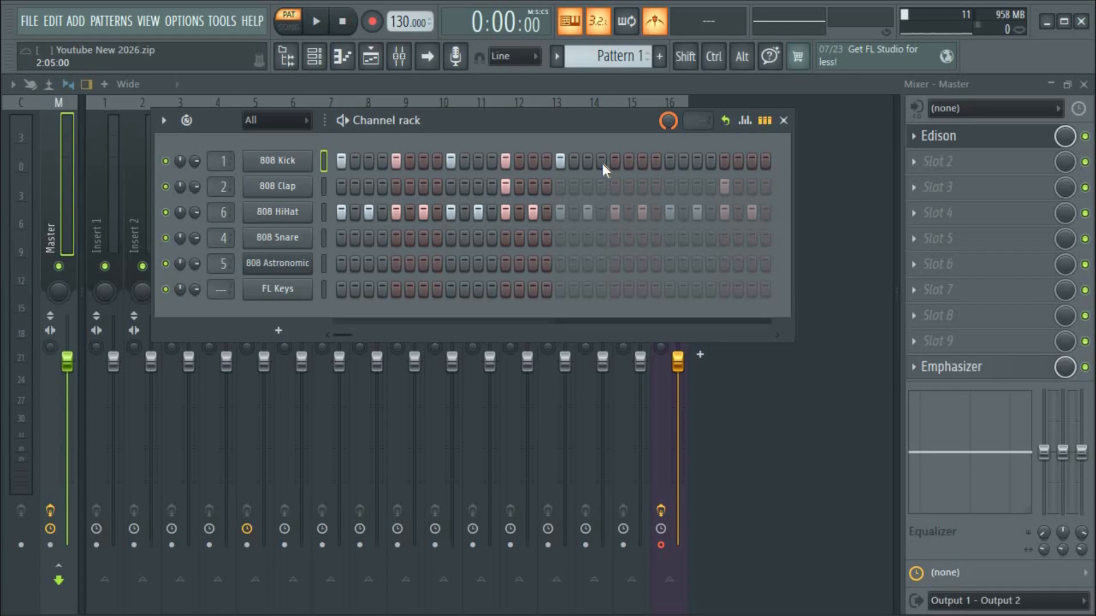
pyautogui.press('space')
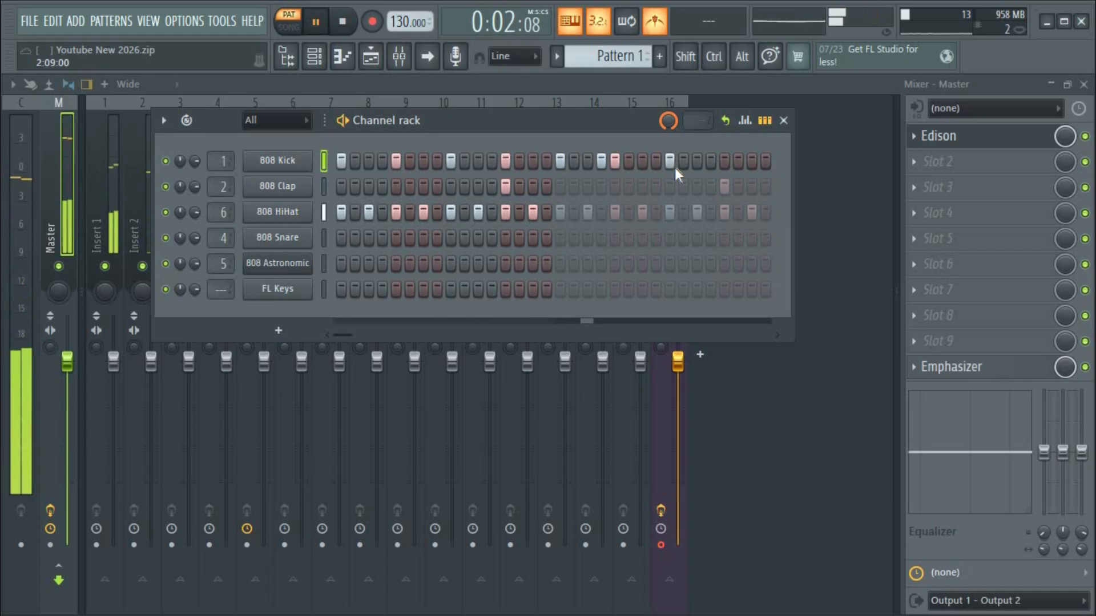
pyautogui.click(710, 161)
pyautogui.click(711, 166)
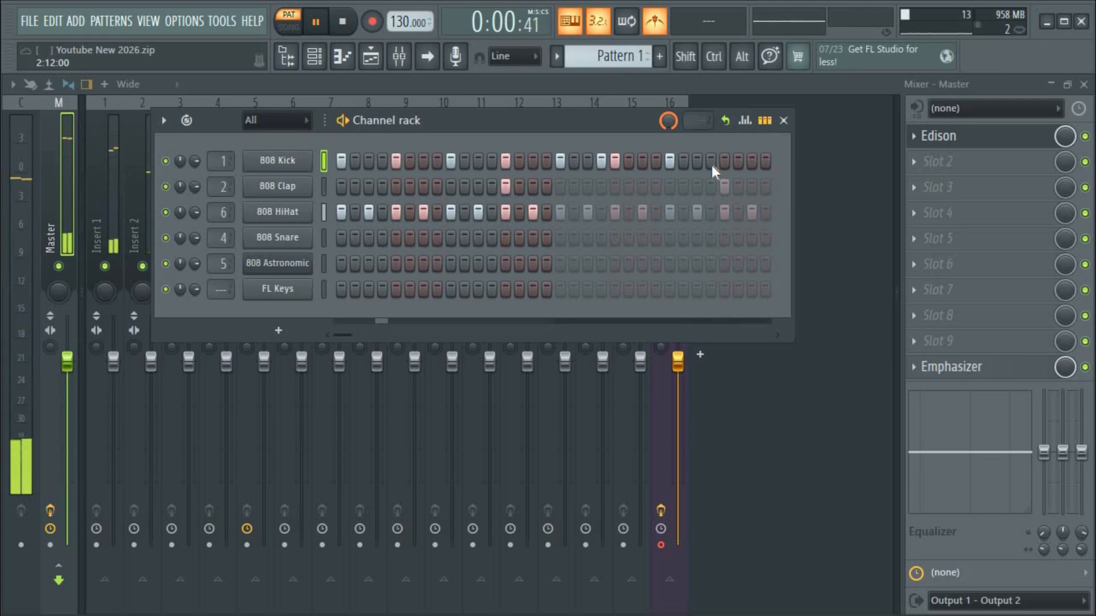
pyautogui.click(725, 163)
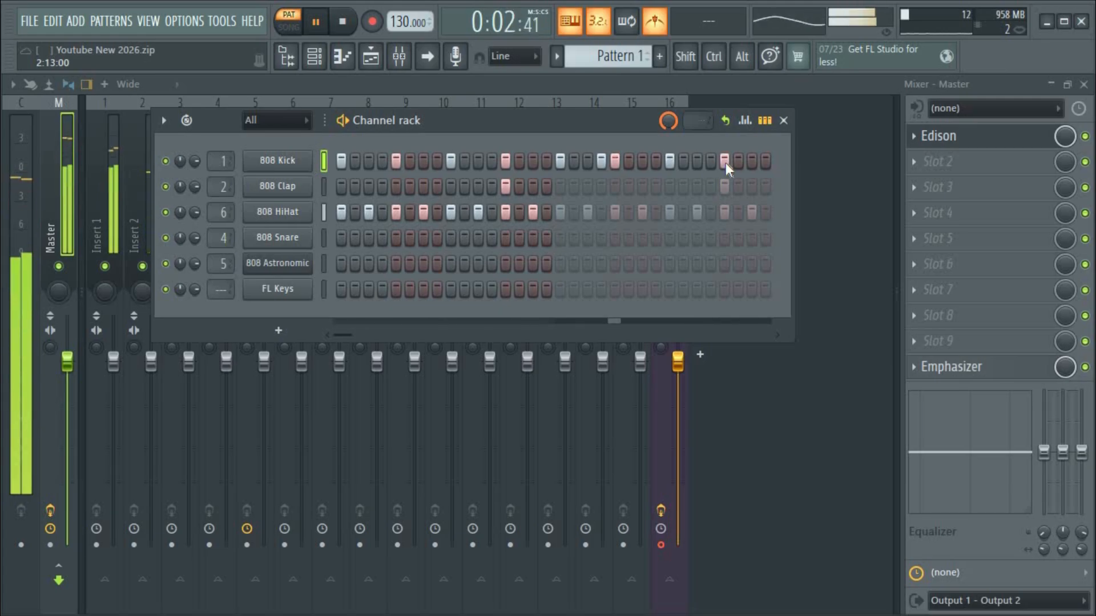
pyautogui.press('space')
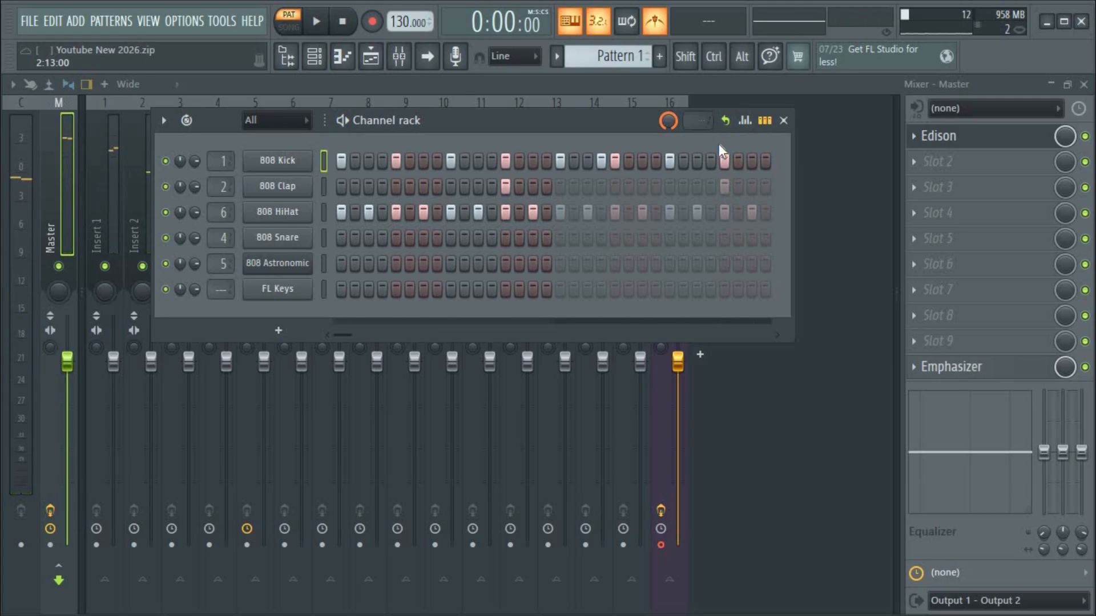
# Save the project with Ctrl+S and toggle the Loop step channels option.
pyautogui.click(725, 121)
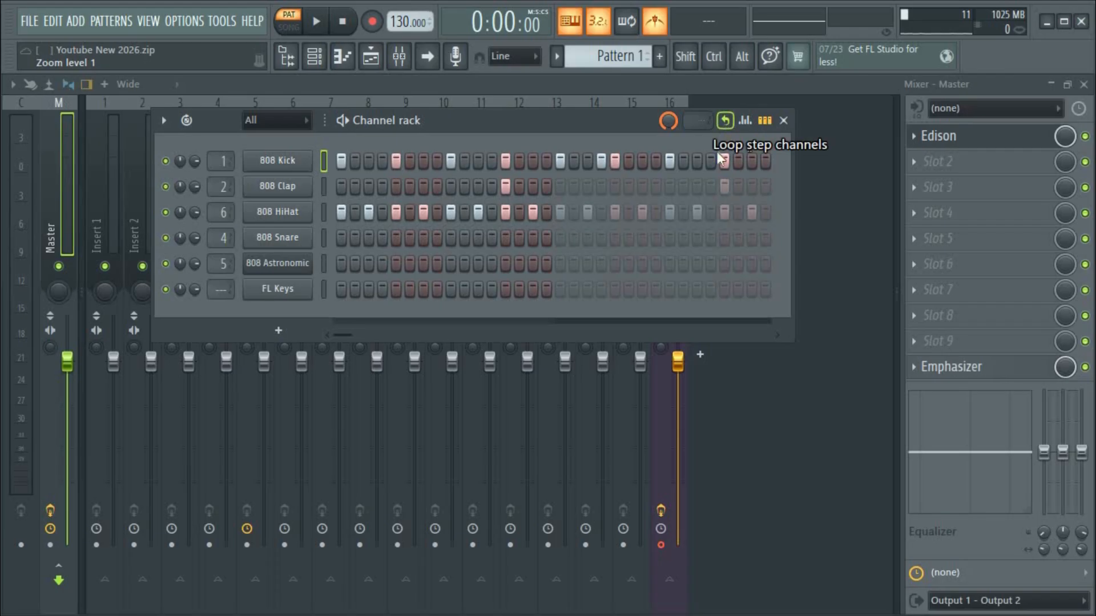
pyautogui.hotkey('ctrl', 's')
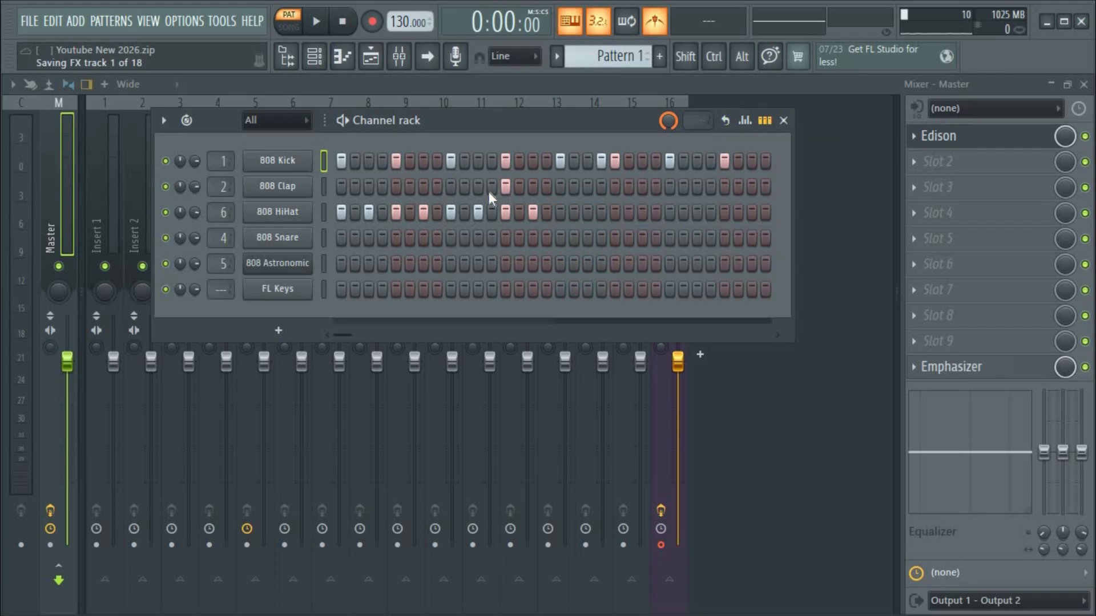
pyautogui.click(727, 120)
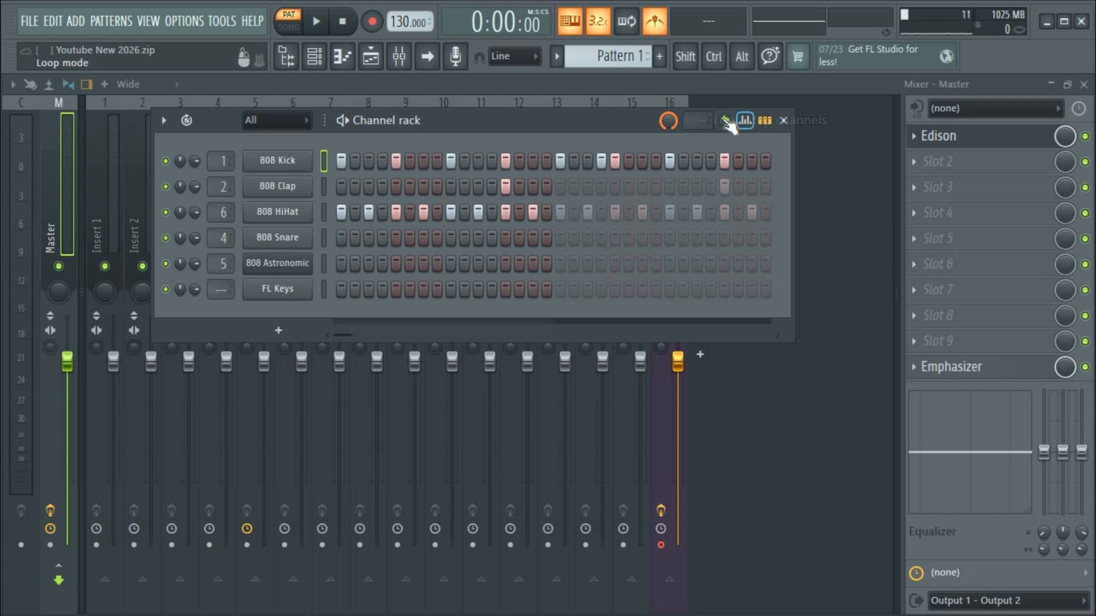
# Turn step looping off and lower the second and third kick velocities in the graph editor.
pyautogui.click(725, 120)
pyautogui.click(745, 121)
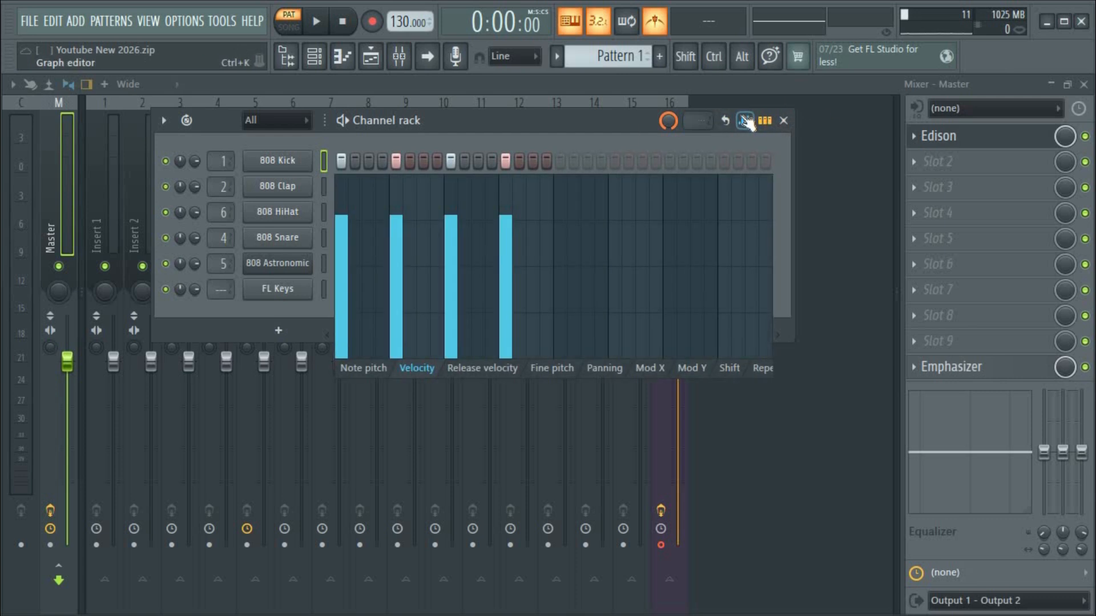
pyautogui.click(745, 121)
pyautogui.click(744, 121)
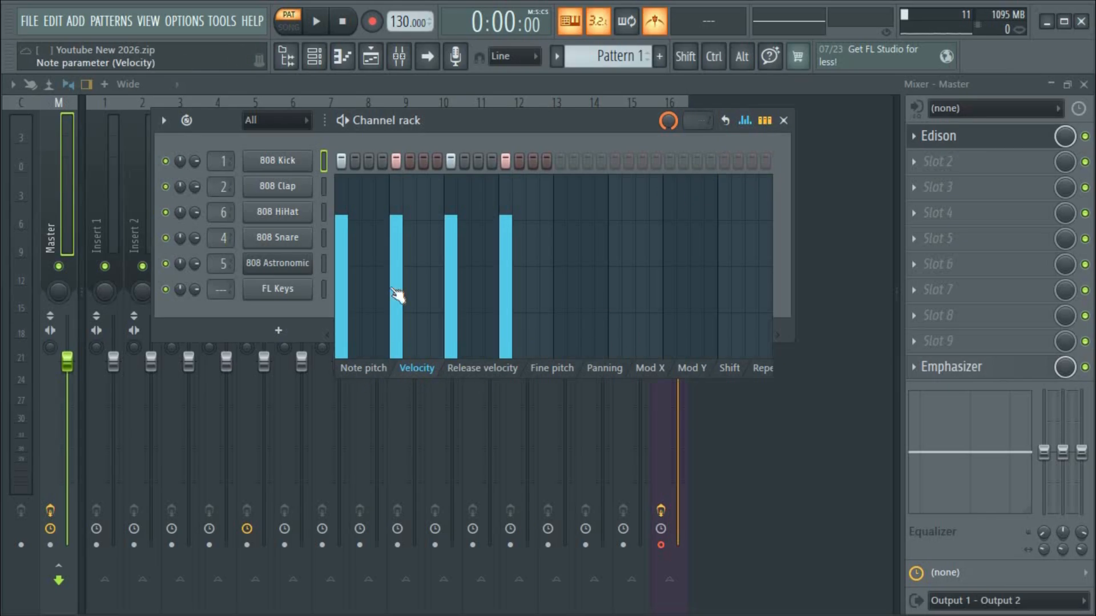
pyautogui.moveTo(400, 231)
pyautogui.mouseDown()
pyautogui.moveTo(398, 330)
pyautogui.moveTo(398, 236)
pyautogui.mouseUp()
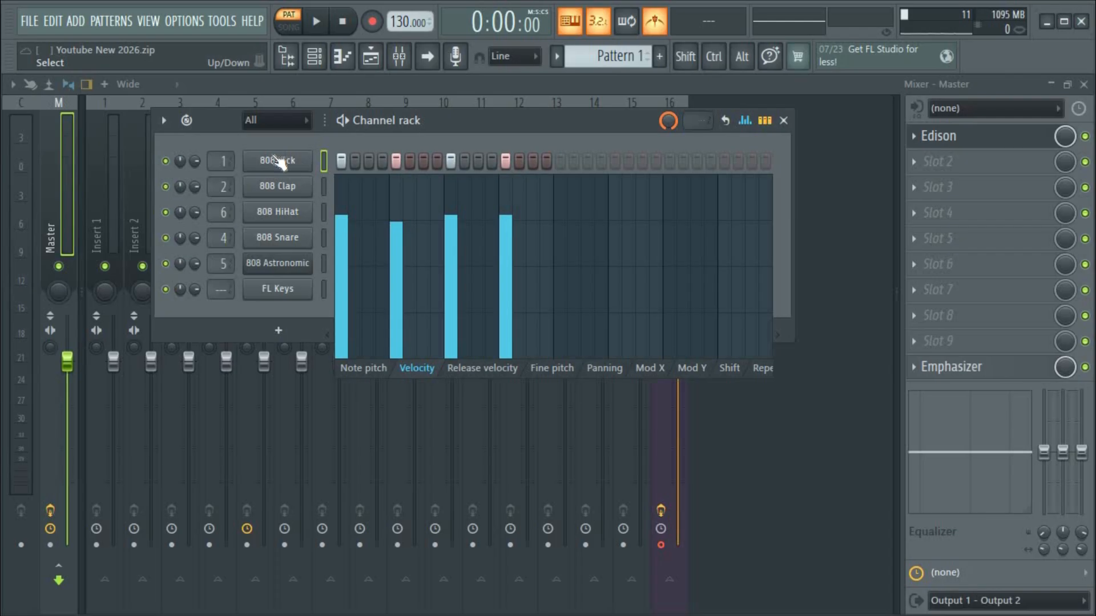
pyautogui.moveTo(399, 251)
pyautogui.mouseDown()
pyautogui.moveTo(406, 298)
pyautogui.moveTo(461, 309)
pyautogui.moveTo(511, 349)
pyautogui.mouseUp()
pyautogui.press('space')
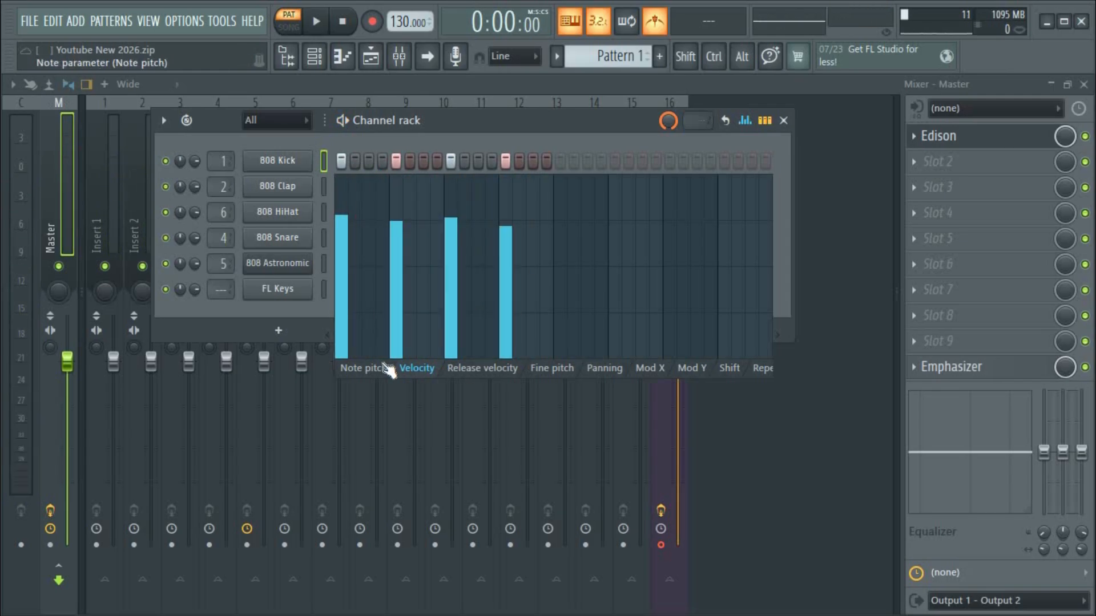
# Try raising a kick note's pitch to F#5, then undo it back to C5.
pyautogui.click(387, 369)
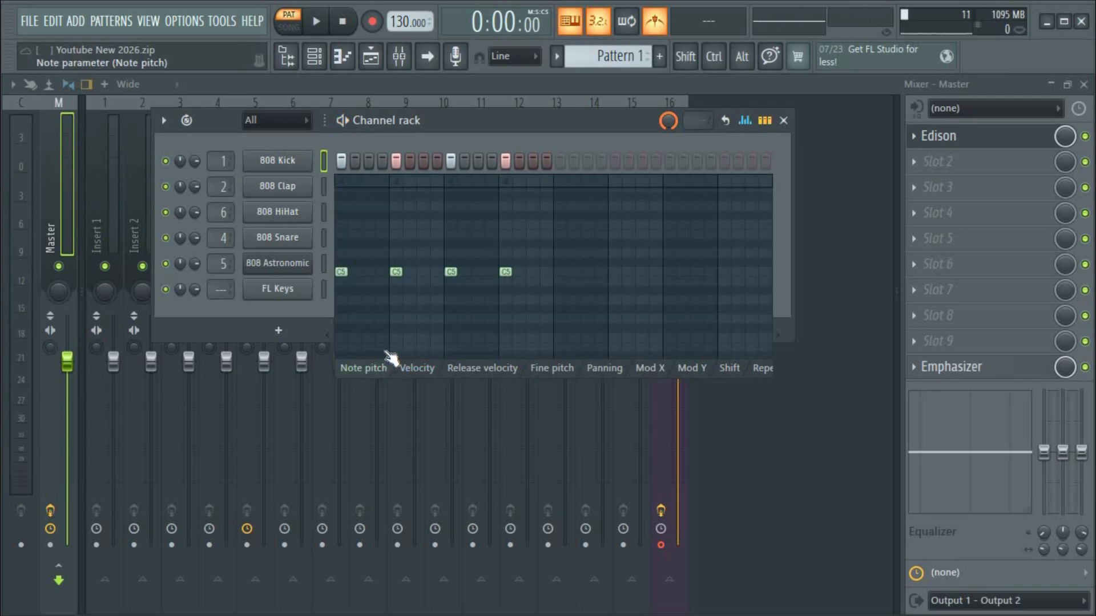
pyautogui.moveTo(412, 263); pyautogui.dragTo(405, 220)
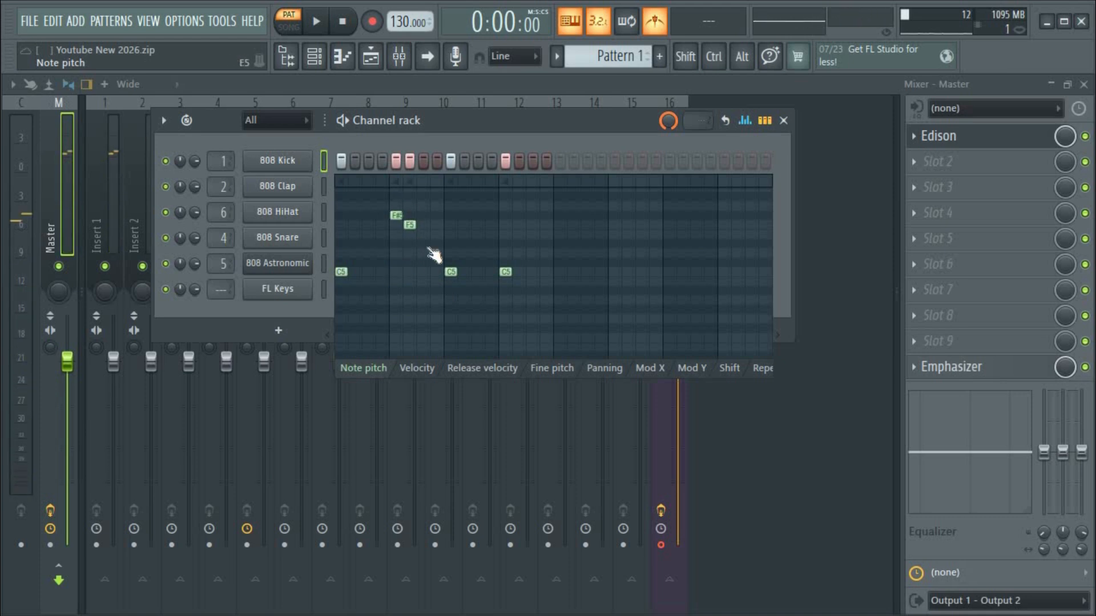
pyautogui.hotkey('ctrl', 'z')
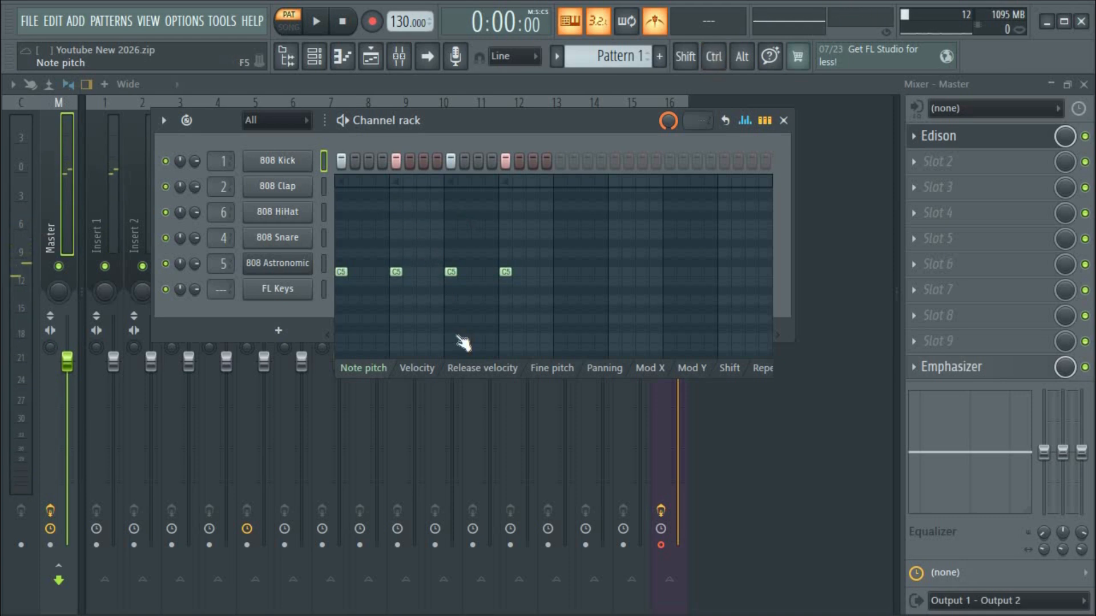
# Browse the release velocity, fine pitch and panning graphs, then restore step buttons.
pyautogui.click(475, 369)
pyautogui.click(557, 370)
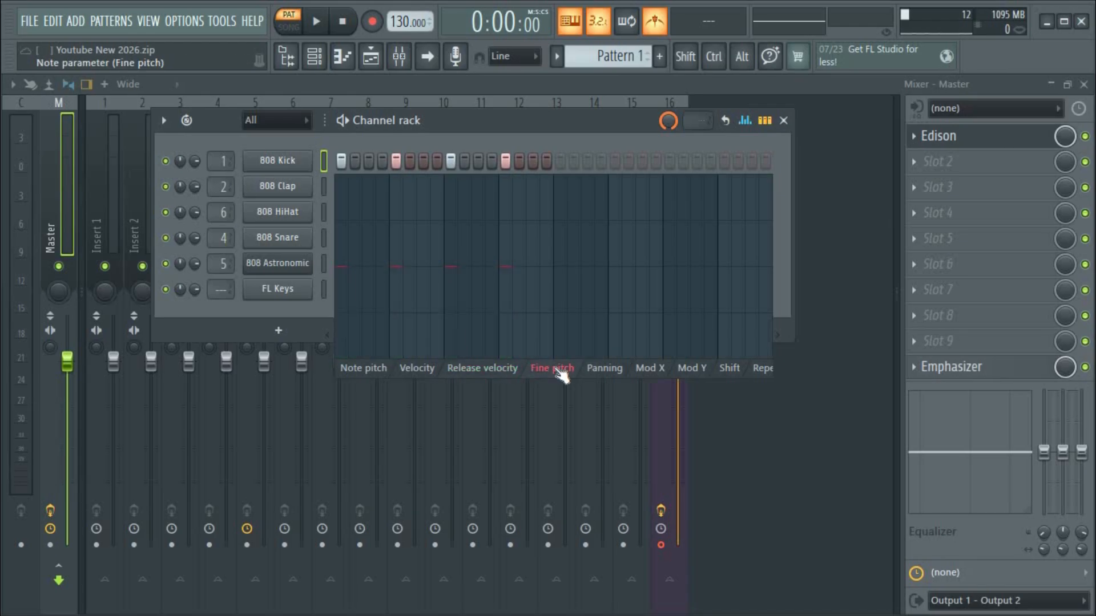
pyautogui.click(604, 368)
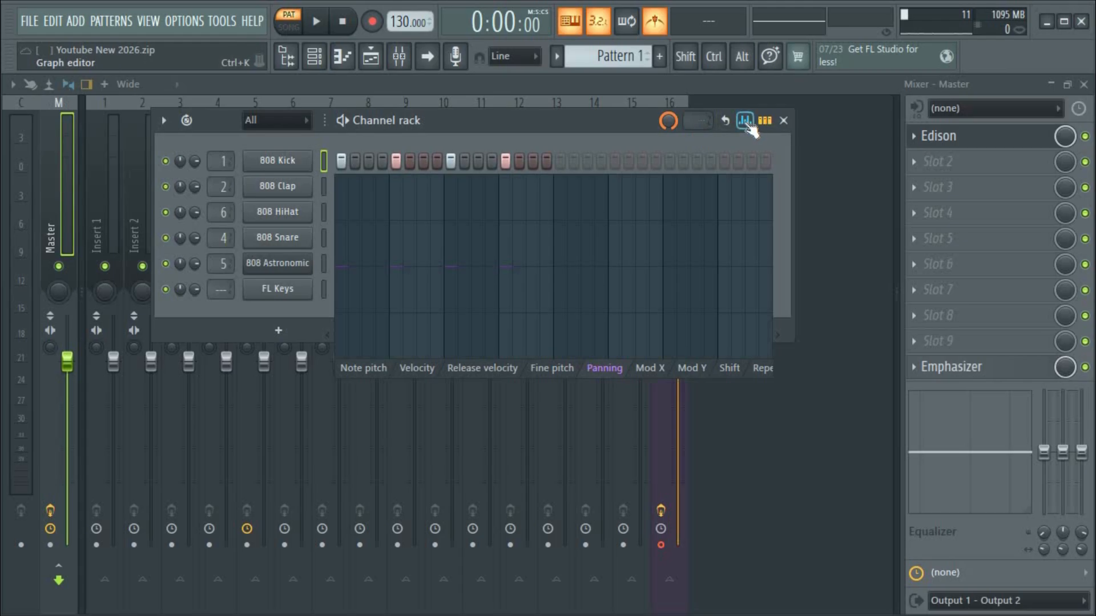
pyautogui.click(763, 124)
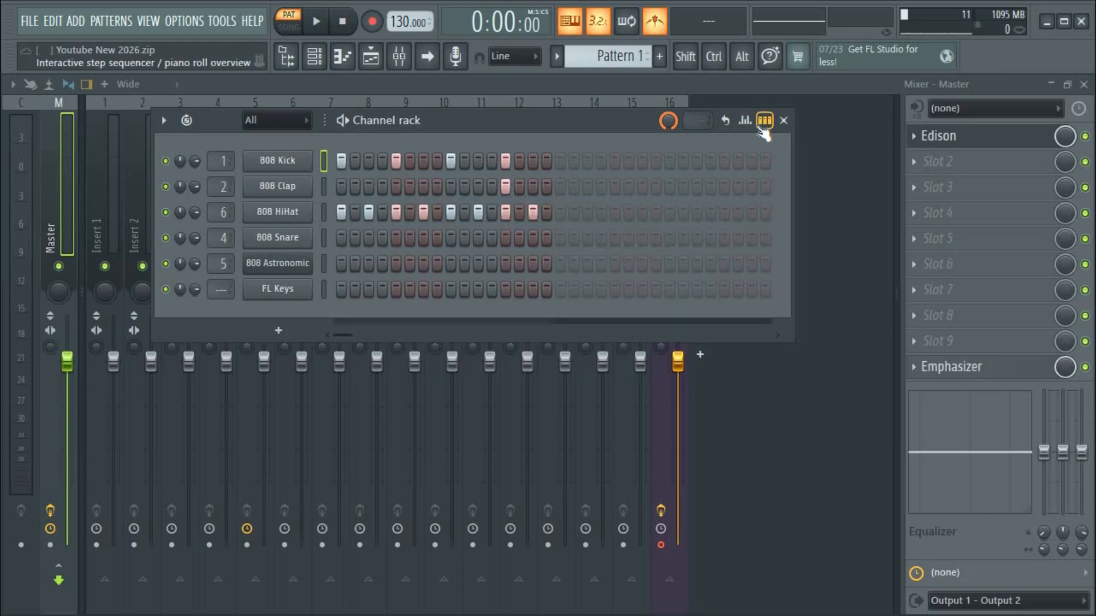
# Show per-channel note previews, open 808 Kick in the piano roll, and undo a trial note move.
pyautogui.click(762, 126)
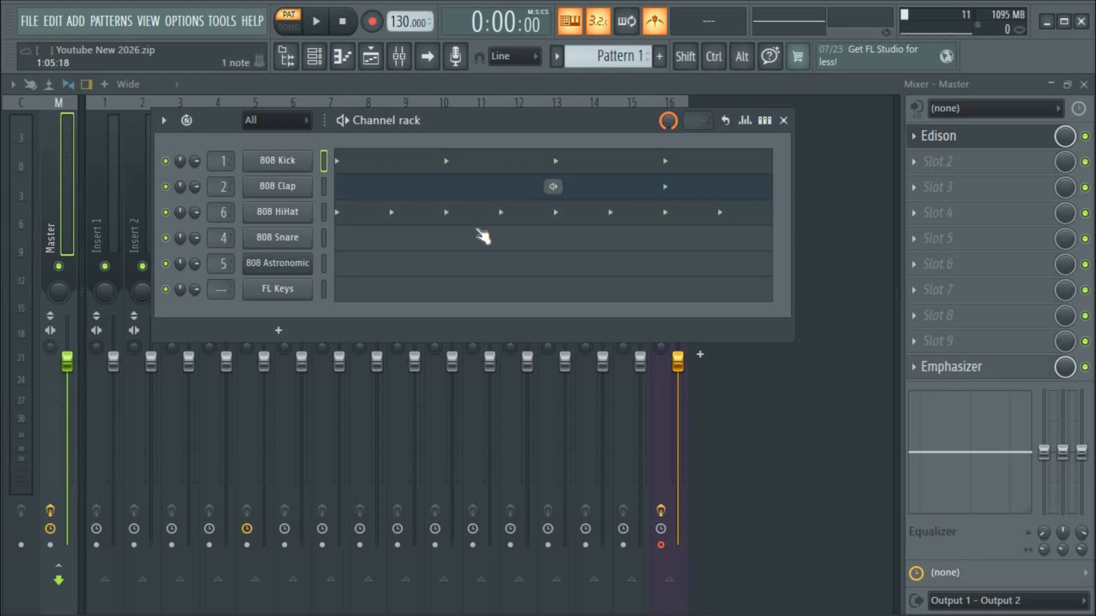
pyautogui.click(448, 164)
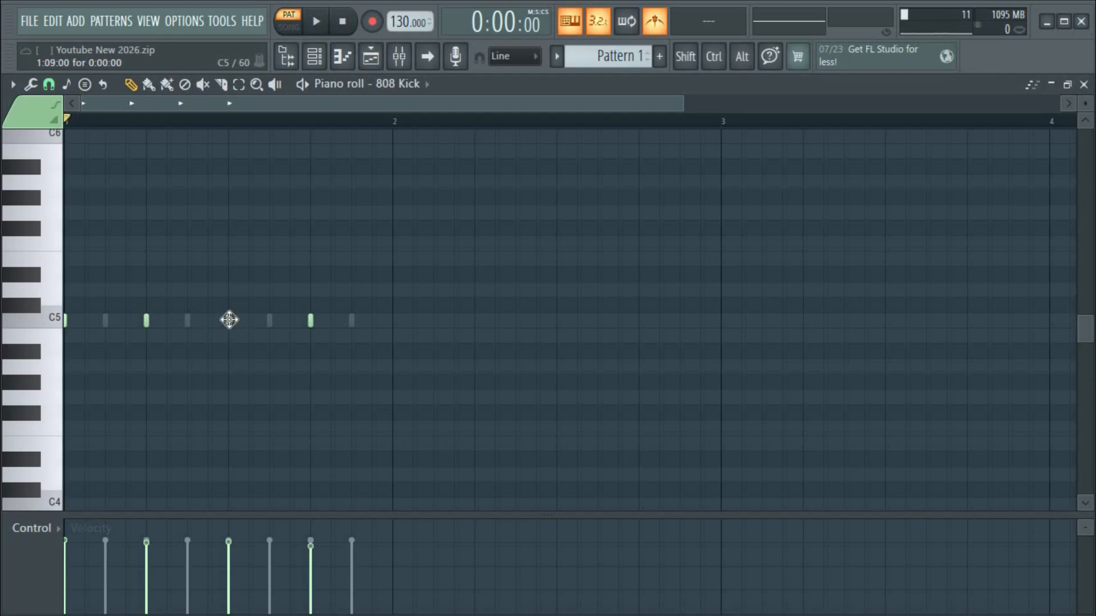
pyautogui.moveTo(229, 320)
pyautogui.mouseDown()
pyautogui.moveTo(250, 322)
pyautogui.moveTo(235, 321)
pyautogui.mouseUp()
pyautogui.hotkey('ctrl', 'z')
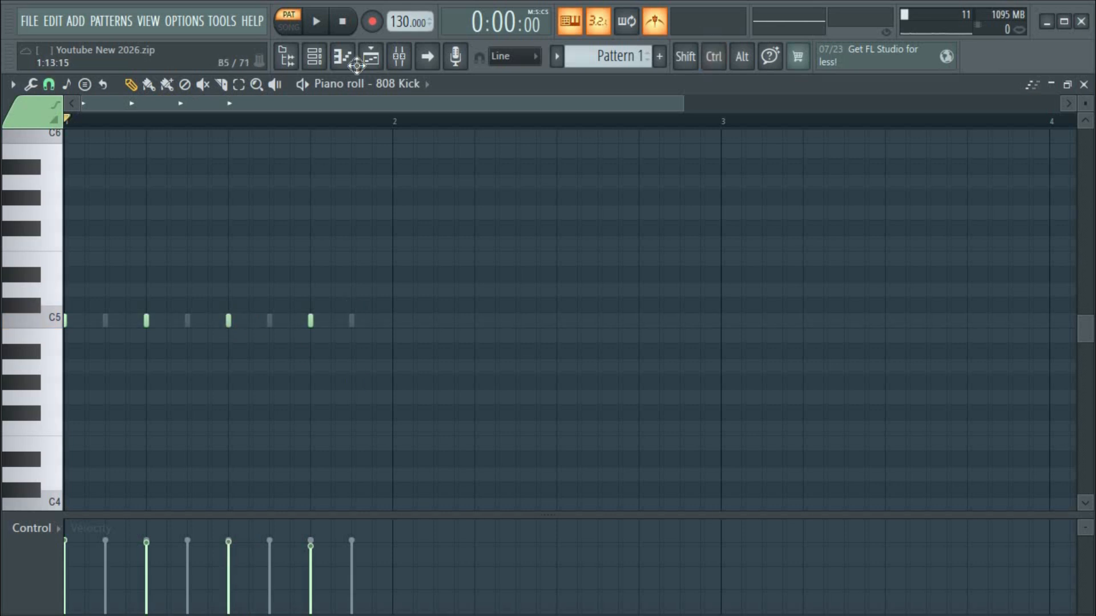
pyautogui.click(328, 60)
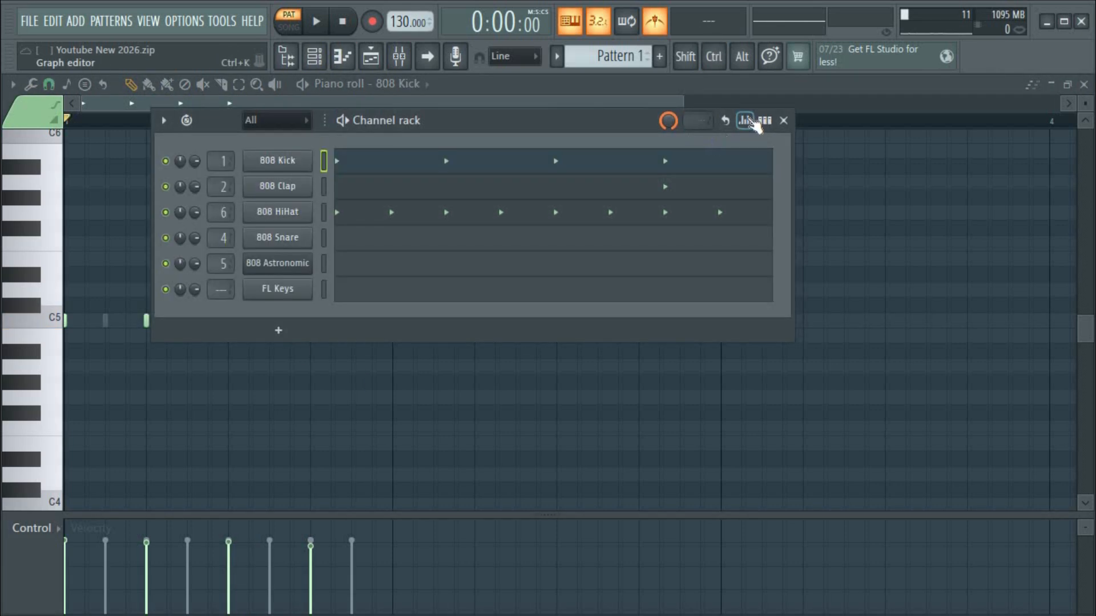
# Restore step buttons and compare the beat with the 808 HiHat muted and unmuted, ending unmuted.
pyautogui.click(767, 125)
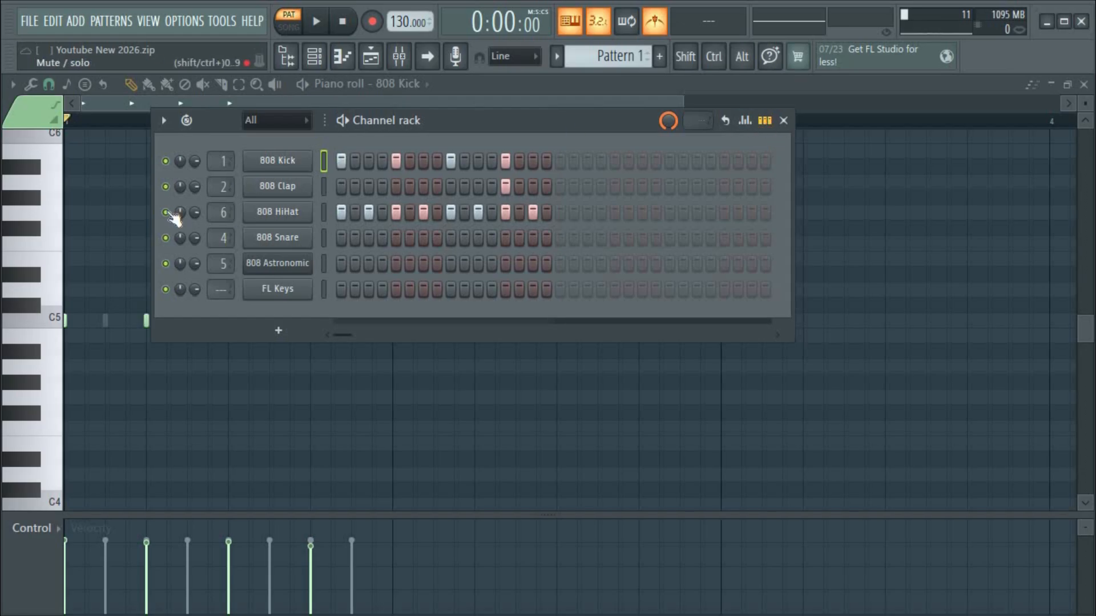
pyautogui.click(166, 212)
pyautogui.press('space')
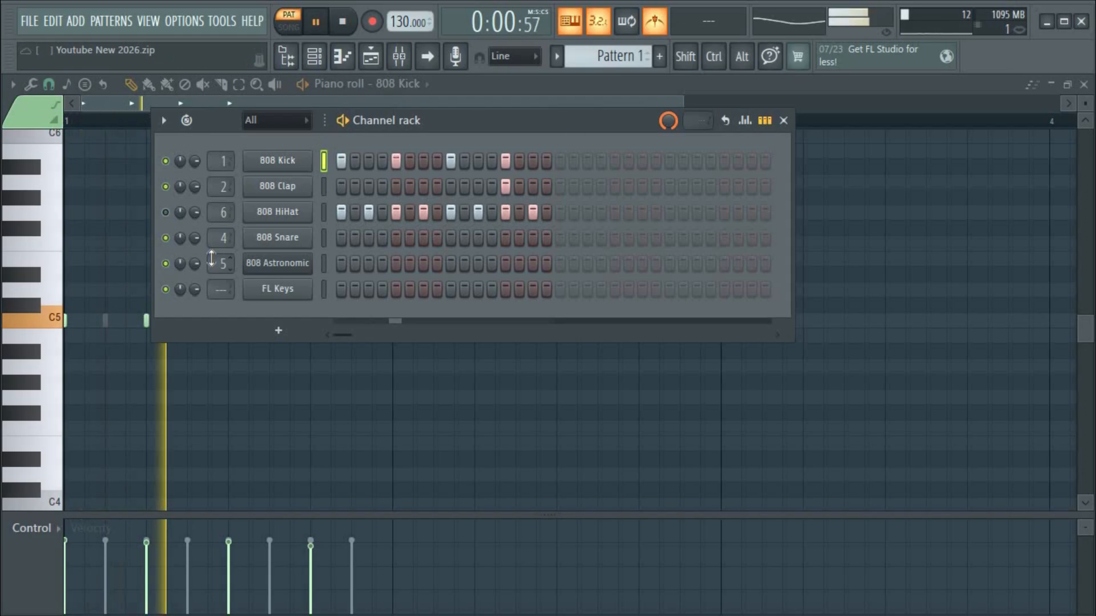
pyautogui.press('space')
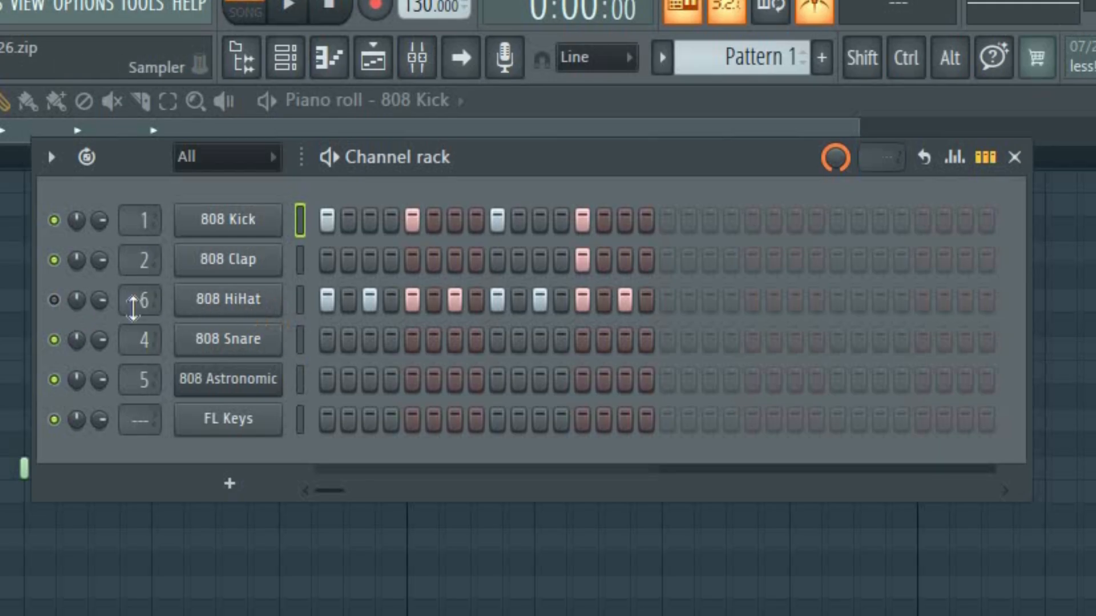
pyautogui.click(54, 300)
pyautogui.press('space')
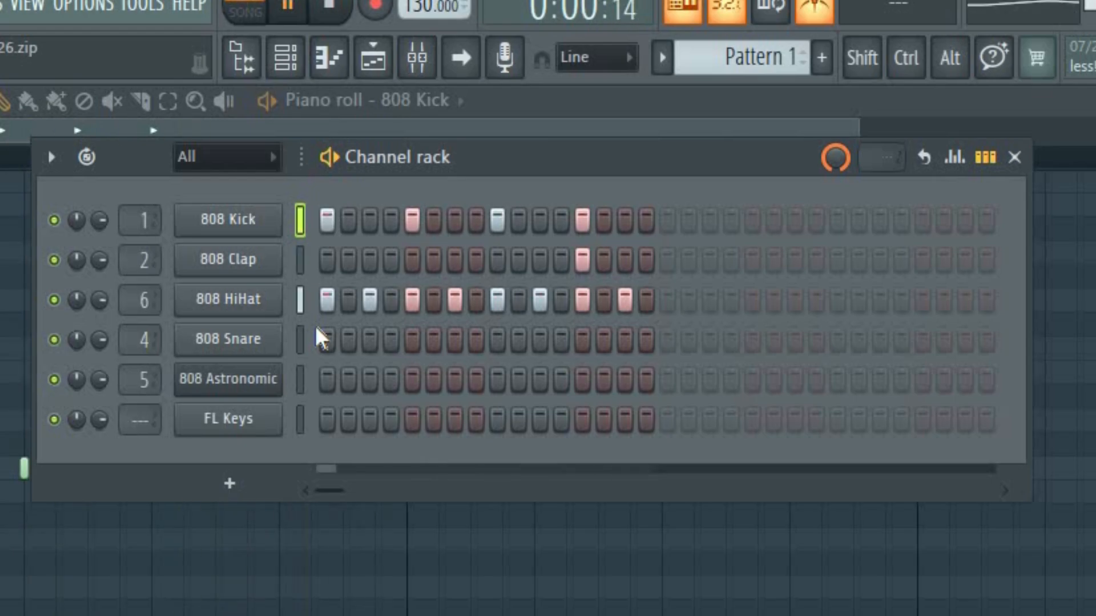
pyautogui.press('space')
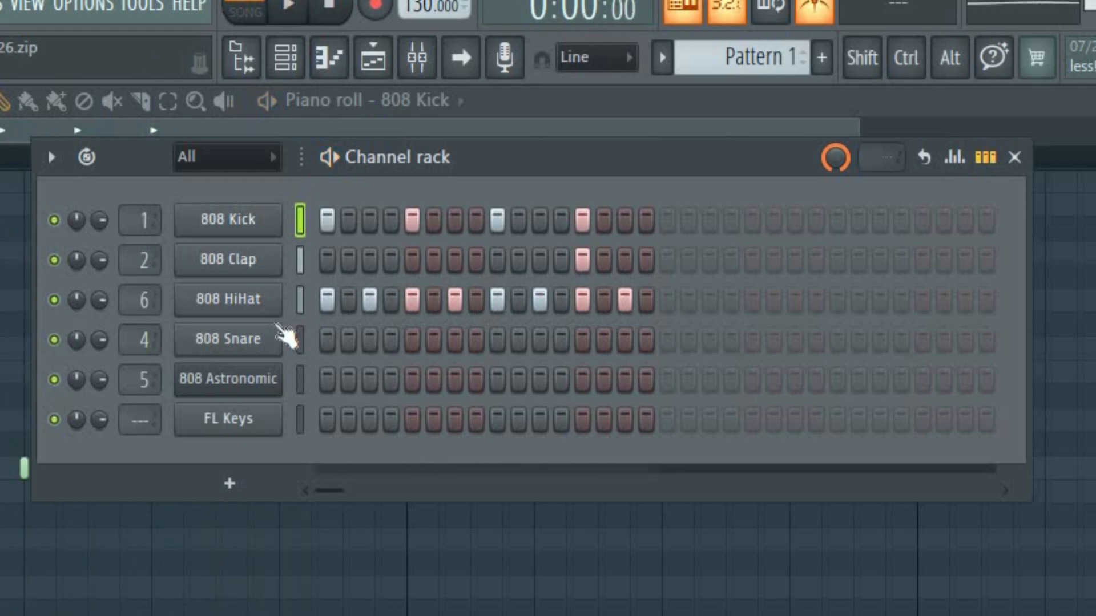
pyautogui.click(56, 300)
pyautogui.press('space')
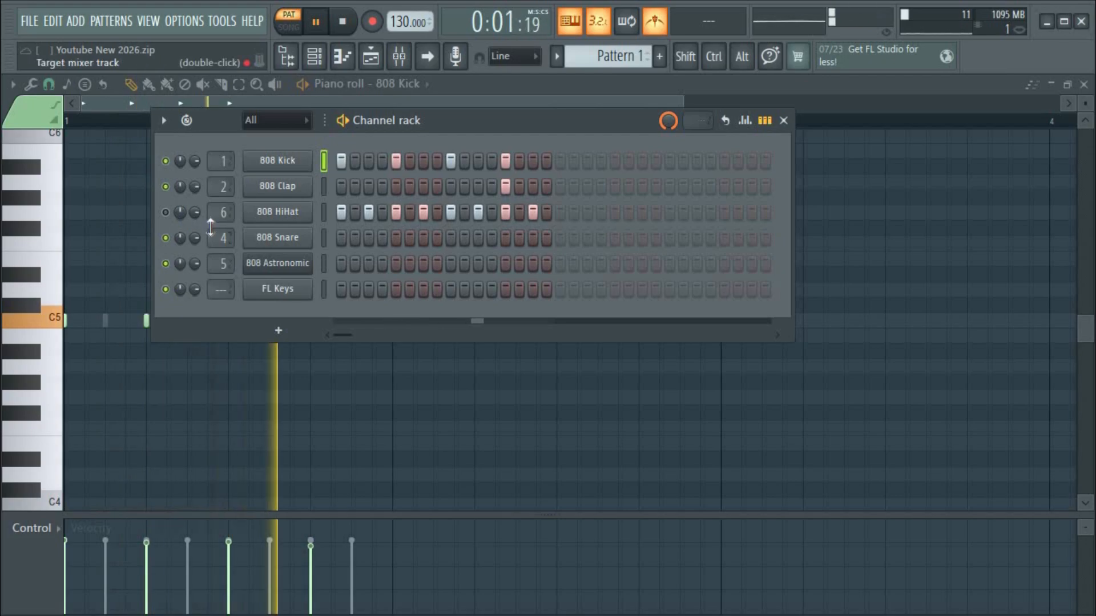
pyautogui.press('space')
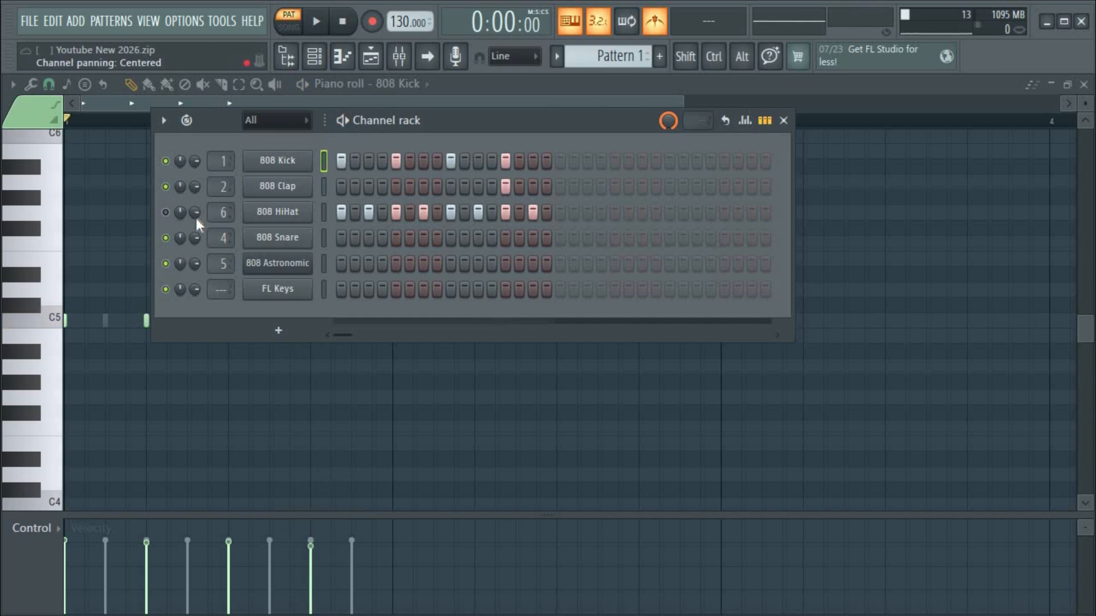
pyautogui.click(166, 212)
# Open FL Keys in the piano roll and draw a half-beat note at the bar start.
pyautogui.rightClick(311, 281)
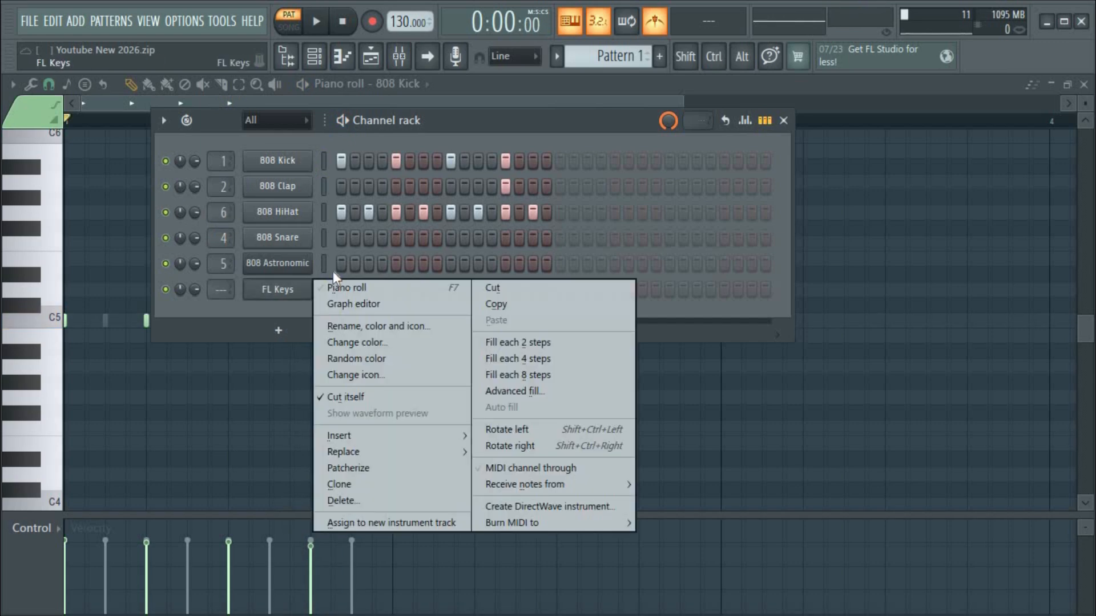
pyautogui.click(402, 288)
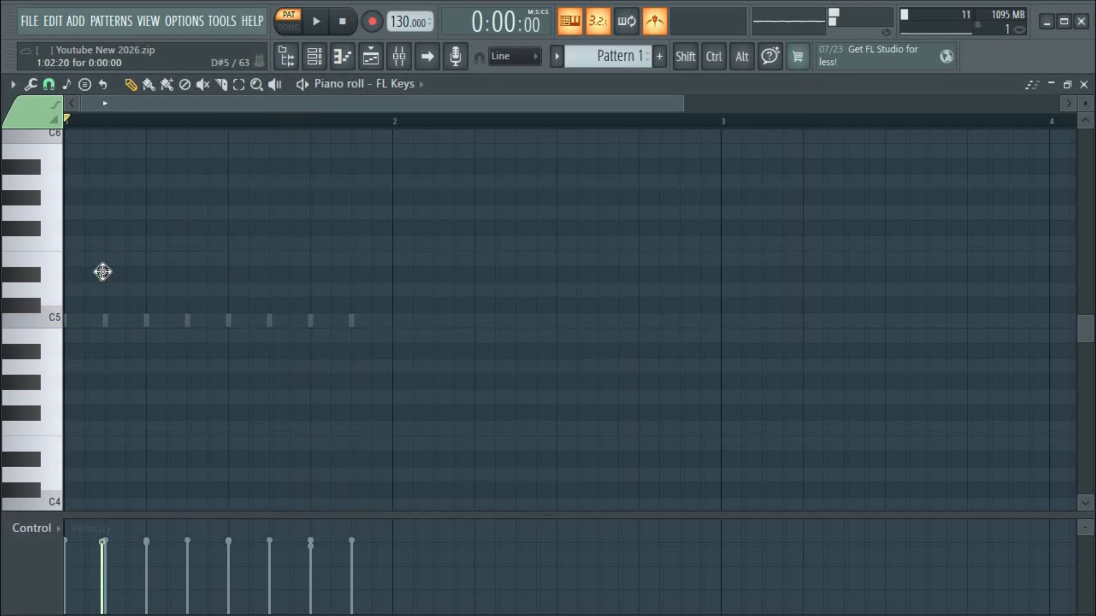
pyautogui.moveTo(103, 272); pyautogui.dragTo(60, 305)
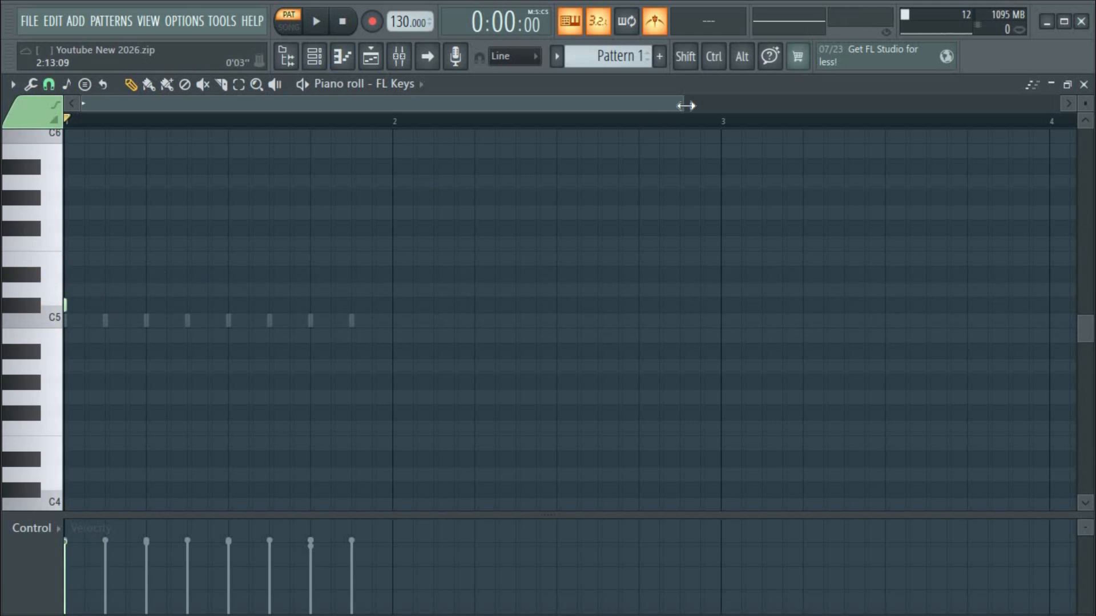
pyautogui.moveTo(682, 106); pyautogui.dragTo(357, 210)
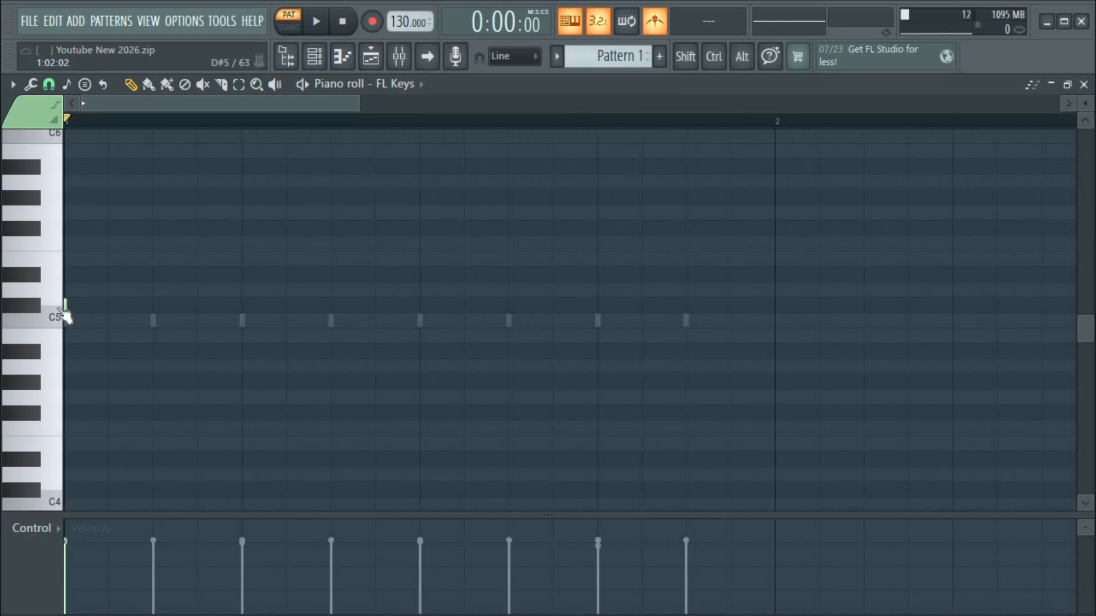
pyautogui.moveTo(64, 304); pyautogui.dragTo(163, 340)
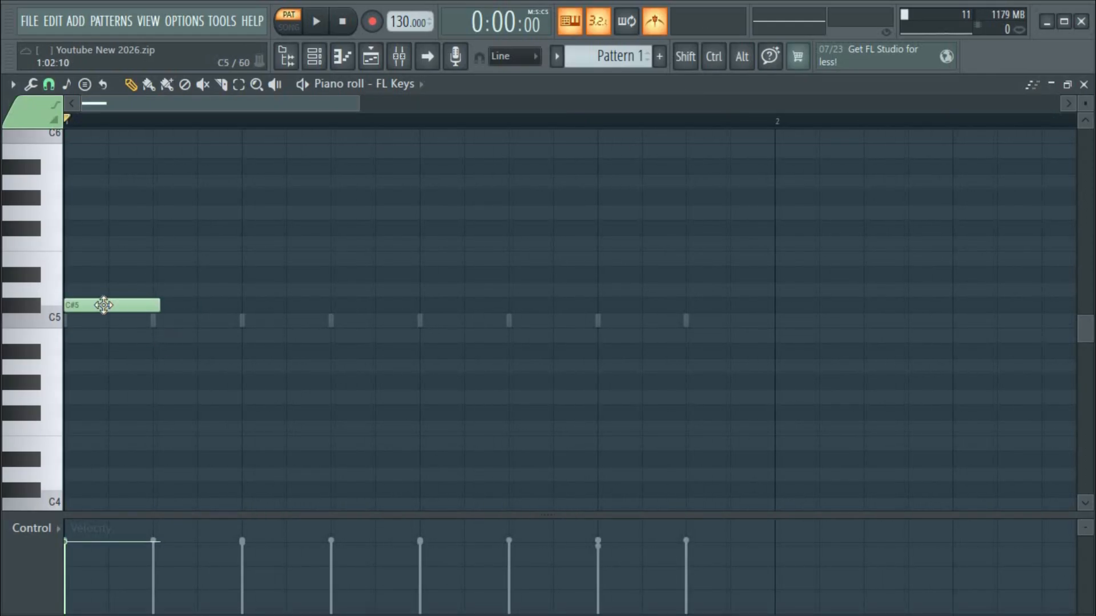
# Move the note to A#4, add A#4 notes on beats 2 and 3, and play it back.
pyautogui.moveTo(101, 303); pyautogui.dragTo(92, 371)
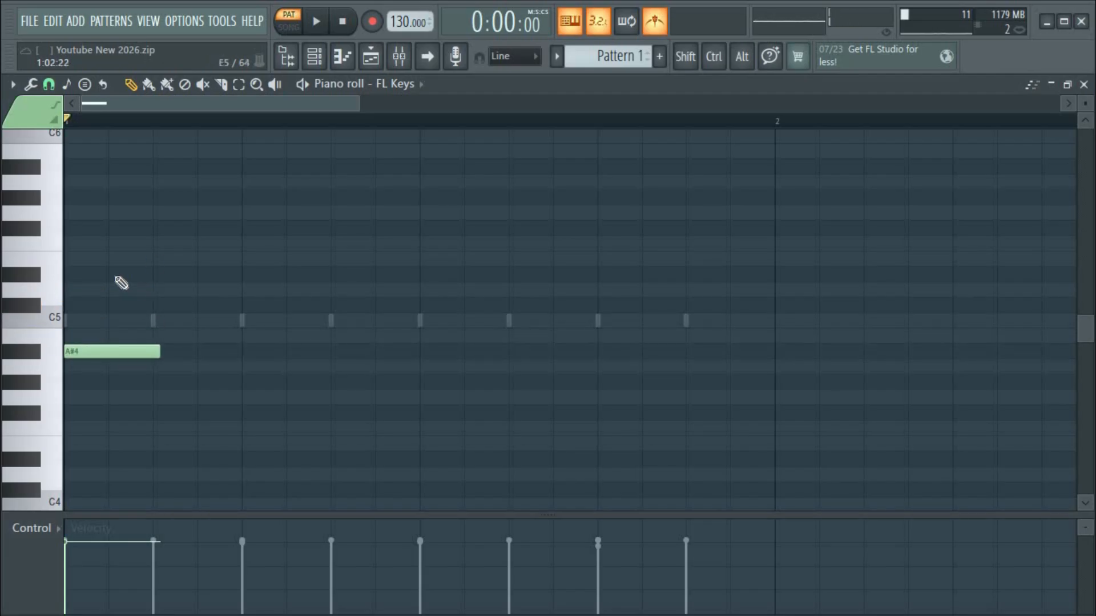
pyautogui.click(246, 348)
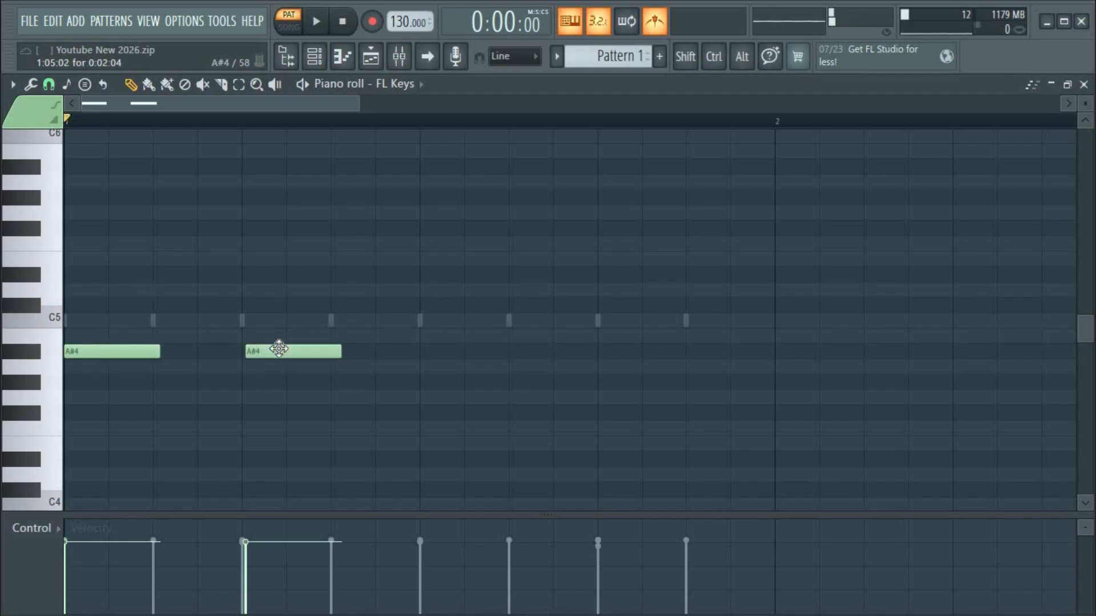
pyautogui.click(422, 352)
pyautogui.press('space')
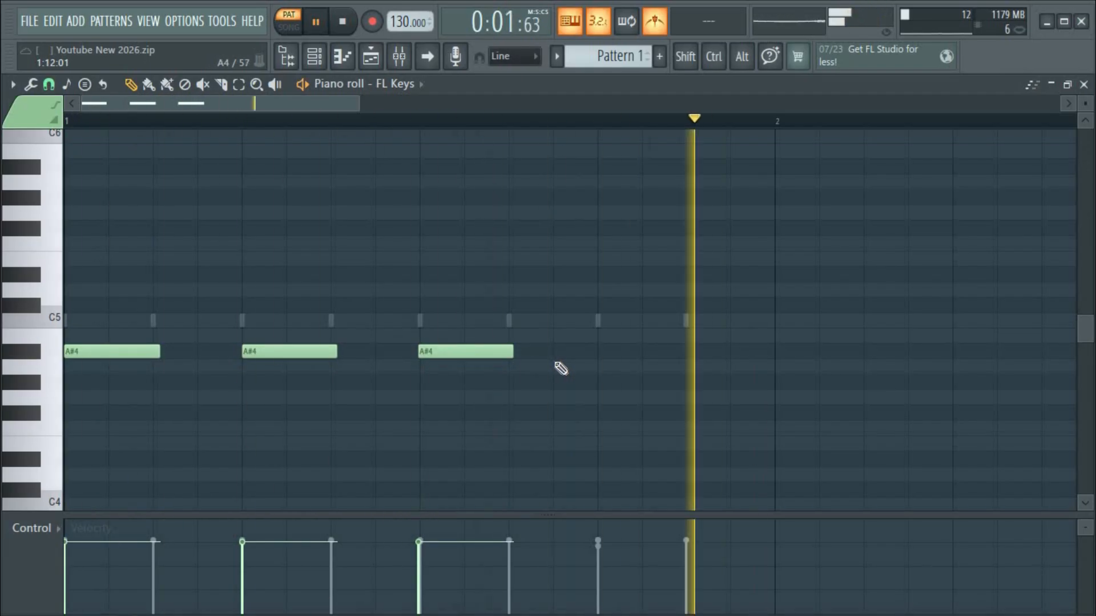
pyautogui.press('space')
# Bring the Channel rack back over the piano roll from the toolbar button.
pyautogui.click(324, 57)
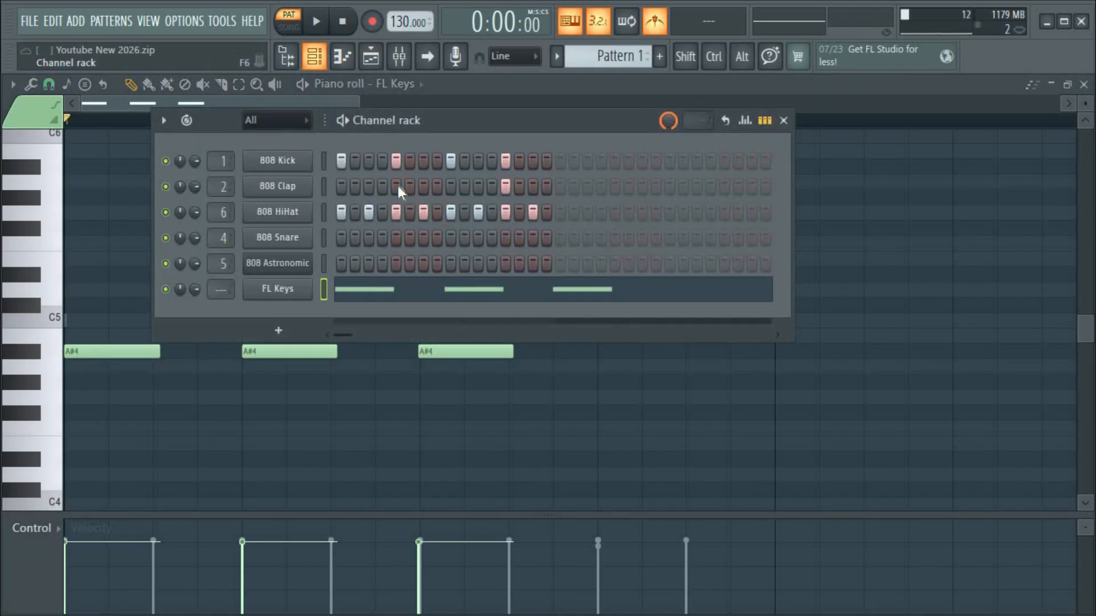